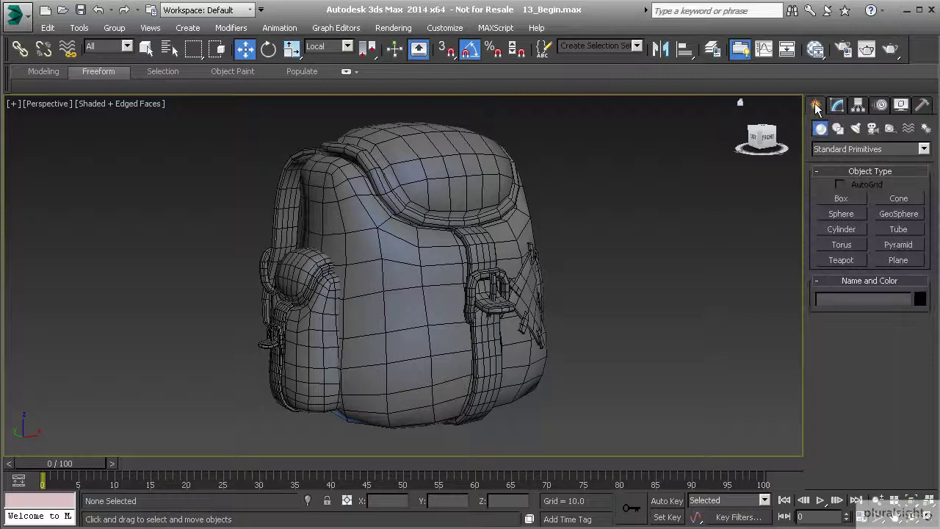
# Create a cylinder with AutoGrid on the front left of the backpack's top flap, about 14.7 in radius and 5.95 high
pyautogui.click(838, 231)
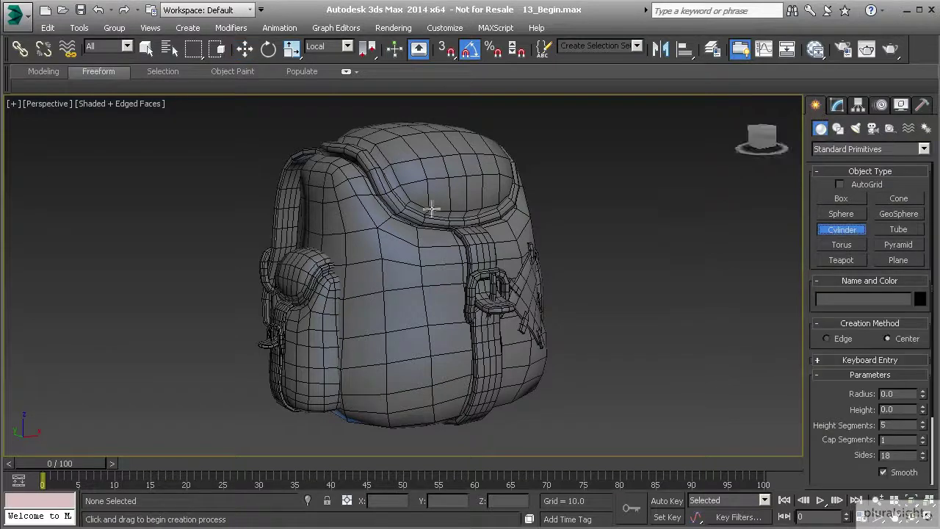
pyautogui.moveTo(430, 208); pyautogui.dragTo(394, 214, button='middle')
pyautogui.press('f')
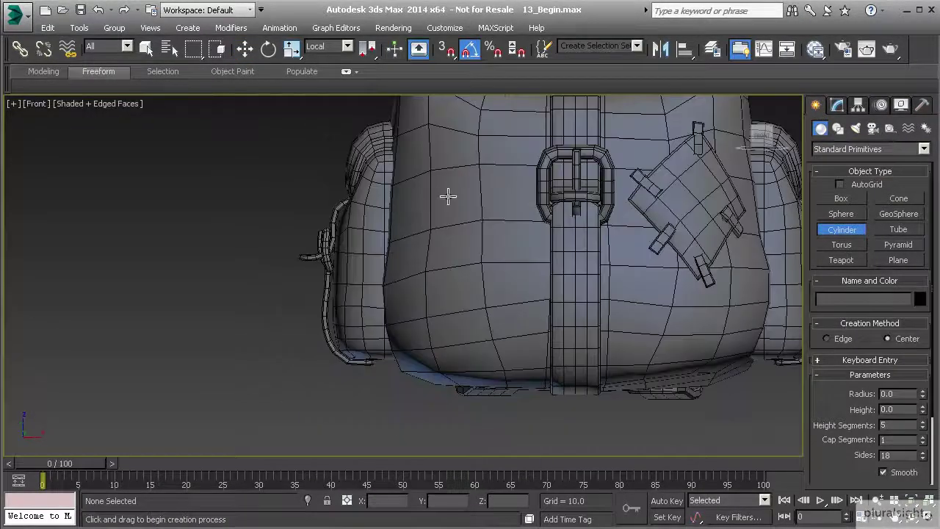
pyautogui.moveTo(447, 195); pyautogui.dragTo(361, 351, button='middle')
pyautogui.scroll(-2, 365, 228)
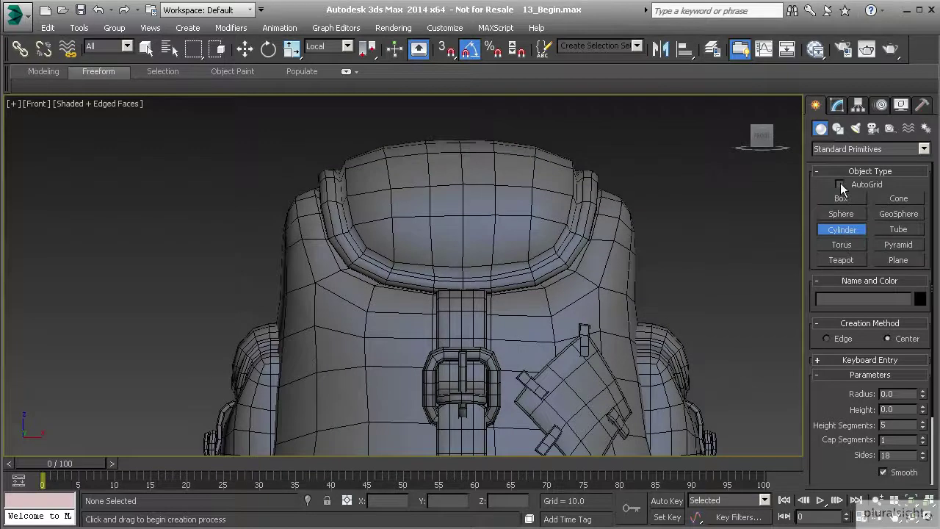
pyautogui.click(839, 183)
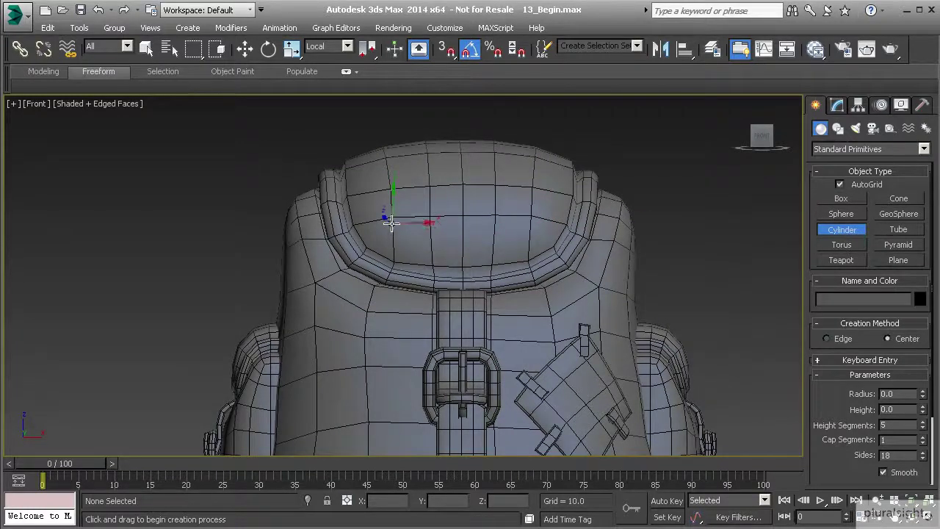
pyautogui.moveTo(391, 220); pyautogui.dragTo(385, 211)
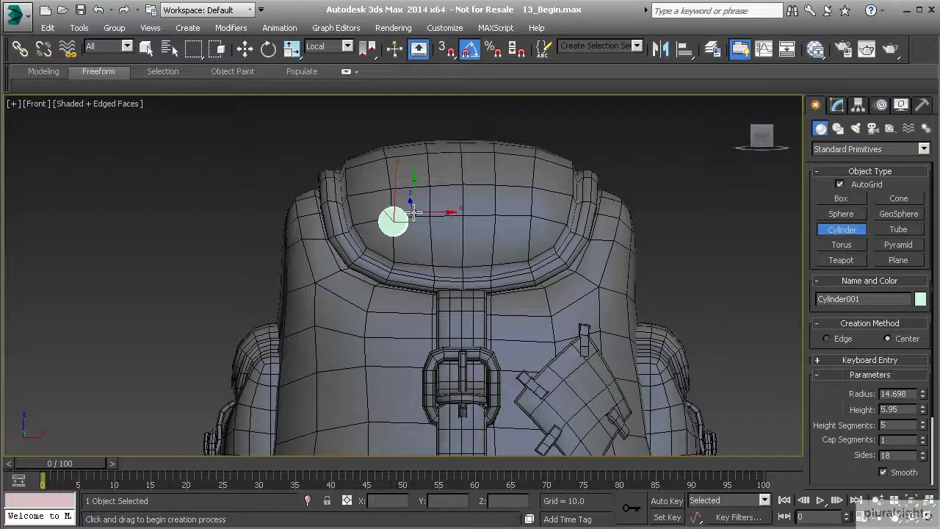
pyautogui.press('w')
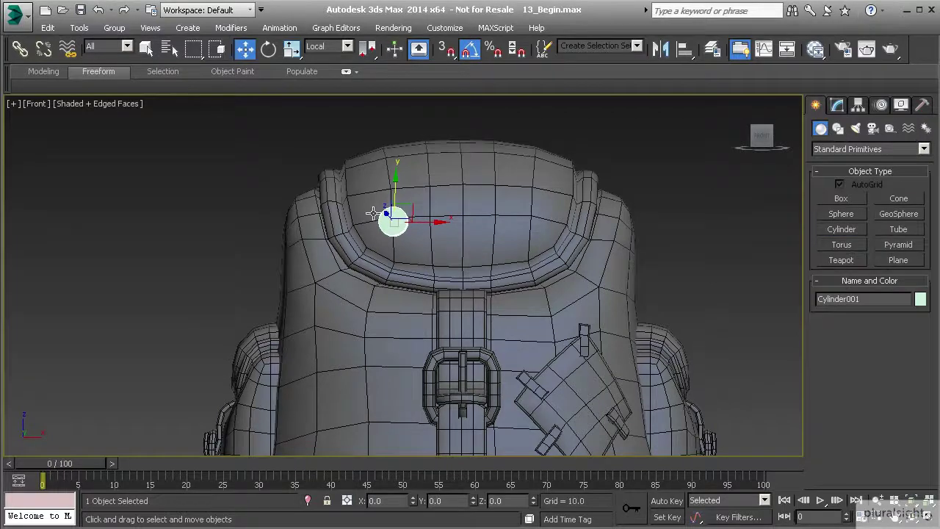
# Set the cylinder's height segments to 1 and its sides to 12
pyautogui.press('z')
pyautogui.keyDown('alt'); pyautogui.moveTo(370, 214); pyautogui.dragTo(590, 222, button='middle'); pyautogui.keyUp('alt')
pyautogui.scroll(-3, 454, 261)
pyautogui.click(837, 104)
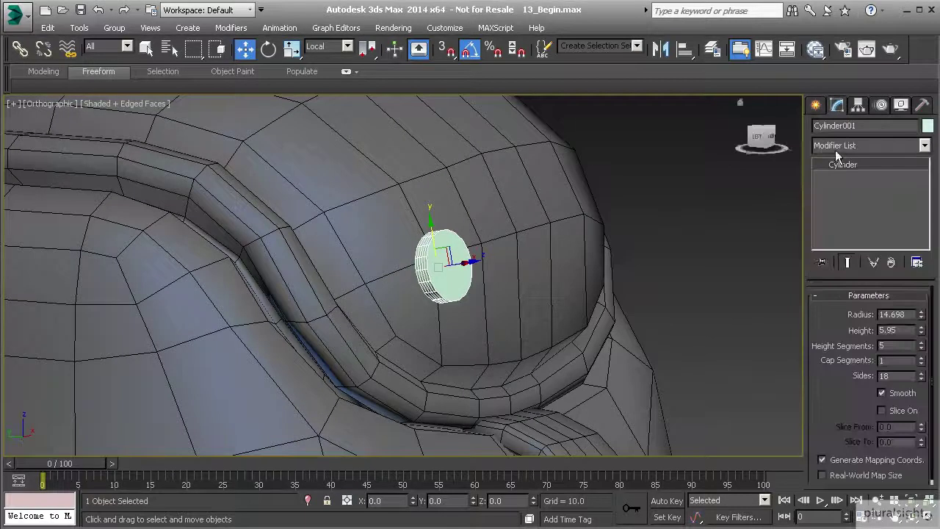
pyautogui.click(921, 349)
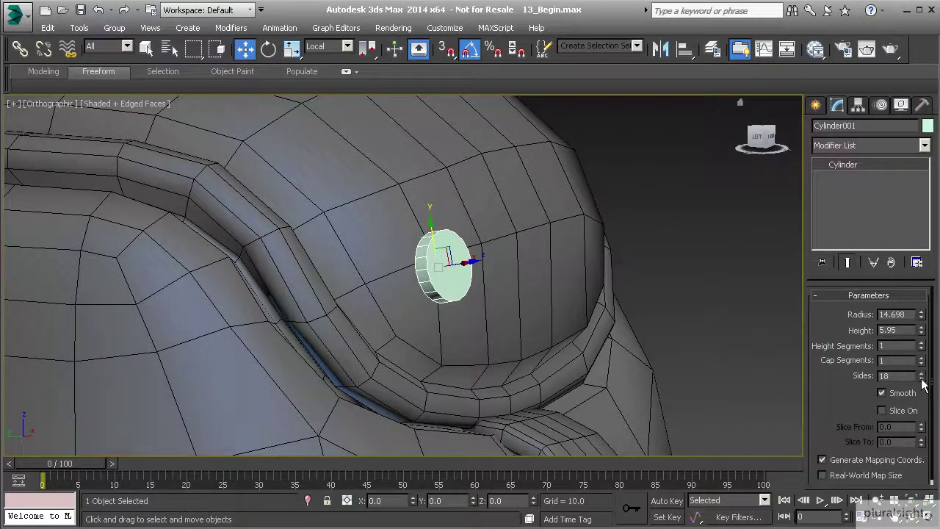
pyautogui.click(921, 379)
pyautogui.click(922, 379)
pyautogui.click(921, 379)
pyautogui.click(922, 379)
pyautogui.click(921, 379)
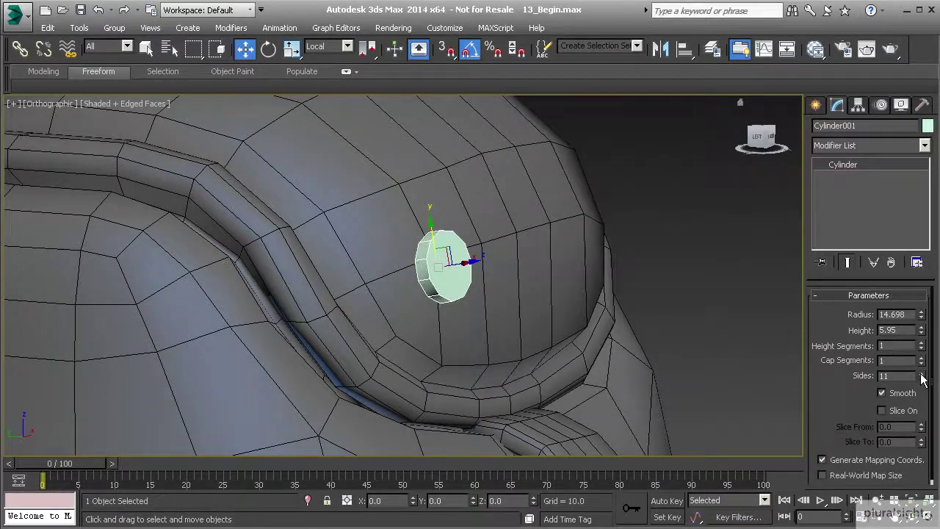
pyautogui.click(922, 378)
# Convert the cylinder on the flap to an editable poly
pyautogui.keyDown('alt'); pyautogui.moveTo(472, 251); pyautogui.dragTo(509, 289, button='middle'); pyautogui.keyUp('alt')
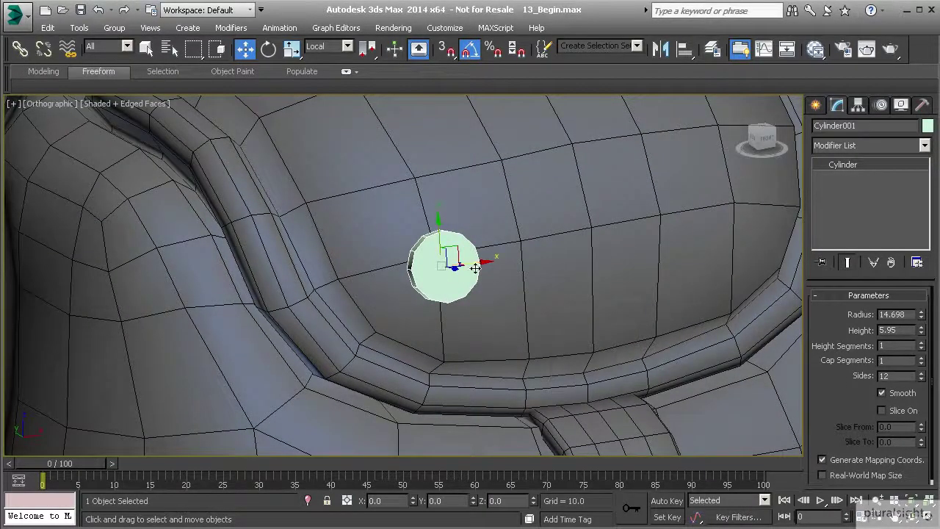
pyautogui.moveTo(482, 265)
pyautogui.keyDown('alt'); pyautogui.mouseDown(button='middle')
pyautogui.moveTo(499, 262)
pyautogui.moveTo(514, 279)
pyautogui.moveTo(478, 264)
pyautogui.moveTo(470, 273)
pyautogui.mouseUp(button='middle'); pyautogui.keyUp('alt')
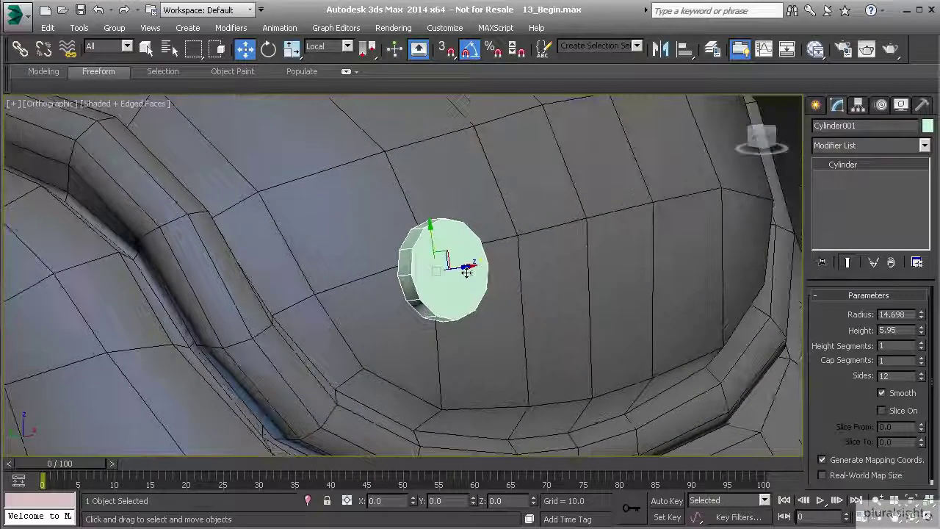
pyautogui.rightClick(464, 286)
pyautogui.moveTo(559, 405)
pyautogui.click(616, 418)
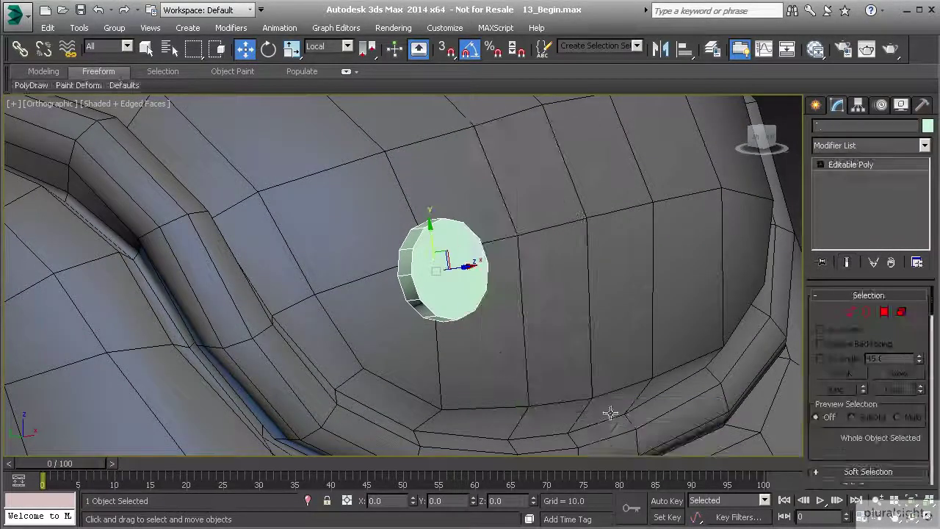
# Select the cylinder's front cap polygon and scale it down slightly and uniformly
pyautogui.press('4')
pyautogui.keyDown('alt'); pyautogui.moveTo(430, 331); pyautogui.dragTo(518, 301, button='middle'); pyautogui.keyUp('alt')
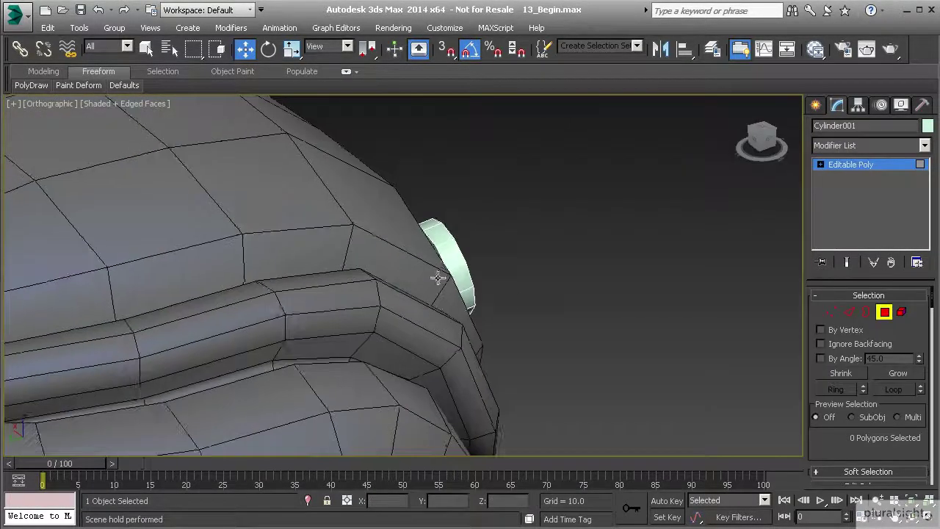
pyautogui.click(434, 263)
pyautogui.keyDown('alt'); pyautogui.moveTo(434, 262); pyautogui.dragTo(411, 274, button='middle'); pyautogui.keyUp('alt')
pyautogui.click(411, 273)
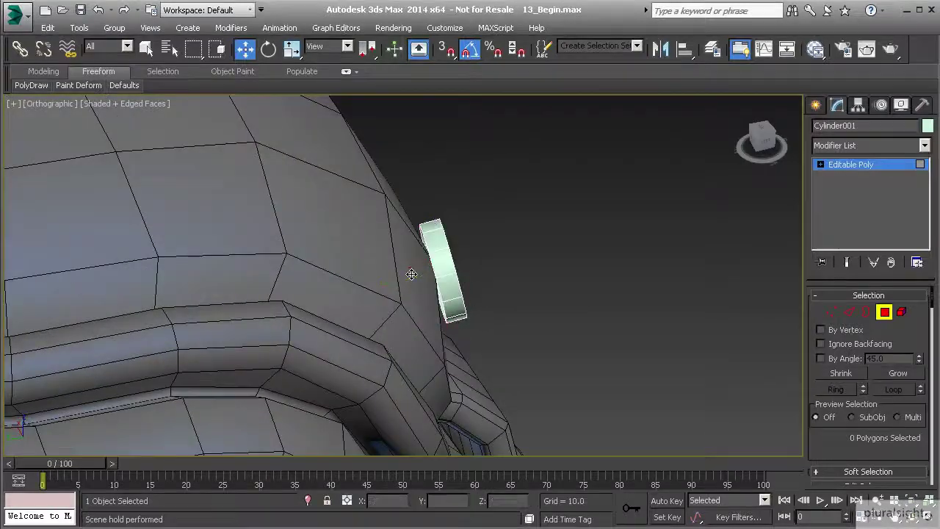
pyautogui.keyDown('alt'); pyautogui.moveTo(559, 276); pyautogui.dragTo(417, 257, button='middle'); pyautogui.keyUp('alt')
pyautogui.click(455, 270)
pyautogui.press('r')
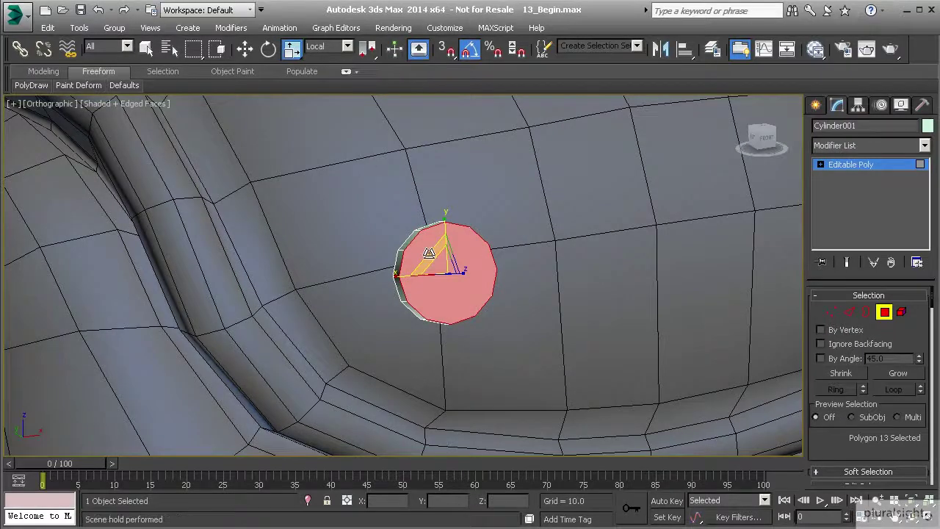
pyautogui.moveTo(430, 255); pyautogui.dragTo(432, 260)
pyautogui.keyDown('alt'); pyautogui.moveTo(432, 261); pyautogui.dragTo(494, 258, button='middle'); pyautogui.keyUp('alt')
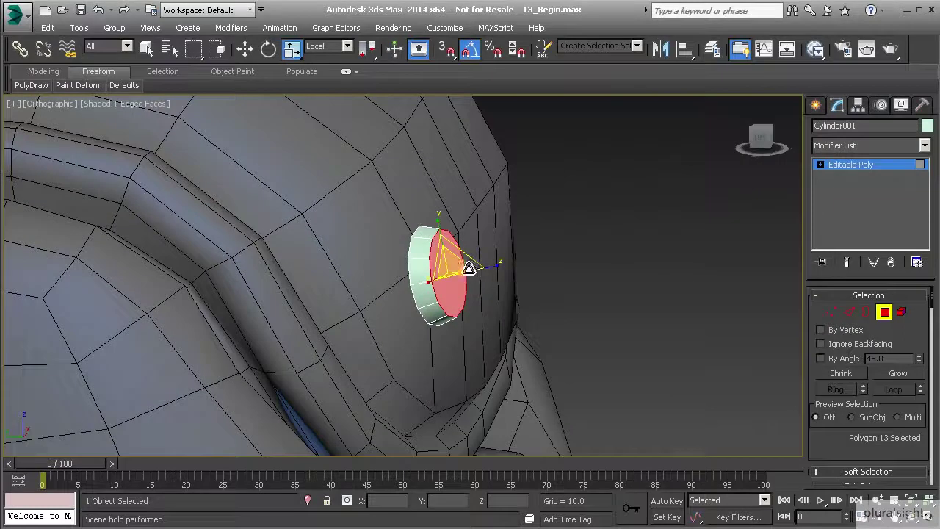
# Switch the move coordinate system to Local and push the front cap polygon slightly inward along its Z axis
pyautogui.press('w')
pyautogui.keyDown('alt'); pyautogui.moveTo(422, 274); pyautogui.dragTo(401, 212, button='middle'); pyautogui.keyUp('alt')
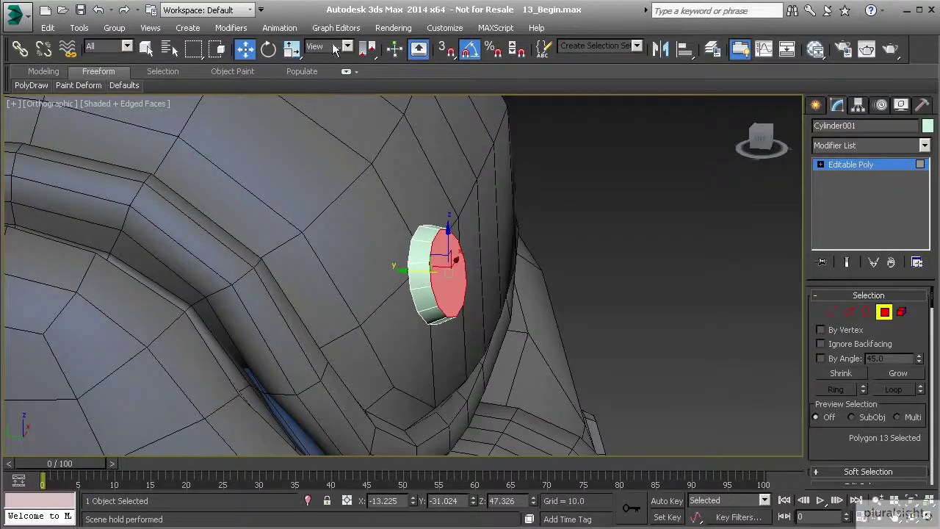
pyautogui.click(331, 46)
pyautogui.click(321, 98)
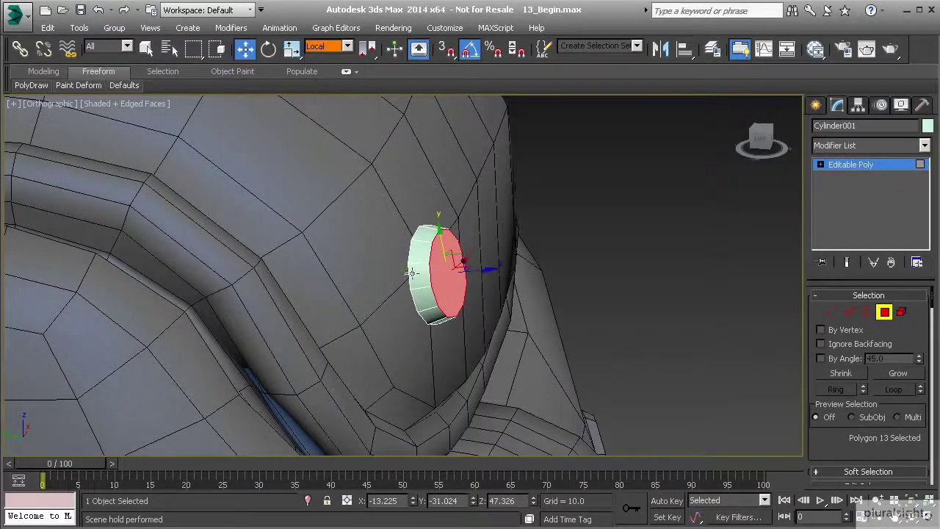
pyautogui.moveTo(482, 274); pyautogui.dragTo(475, 272)
pyautogui.keyDown('alt'); pyautogui.moveTo(551, 315); pyautogui.dragTo(521, 319, button='middle'); pyautogui.keyUp('alt')
# Inset the front cap polygon by about 5.6
pyautogui.moveTo(861, 445); pyautogui.dragTo(862, 343)
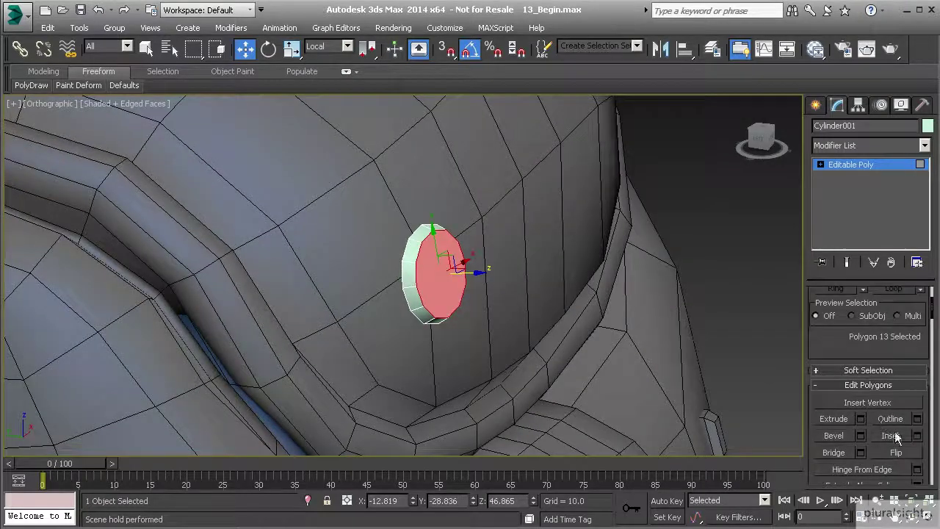
pyautogui.click(916, 435)
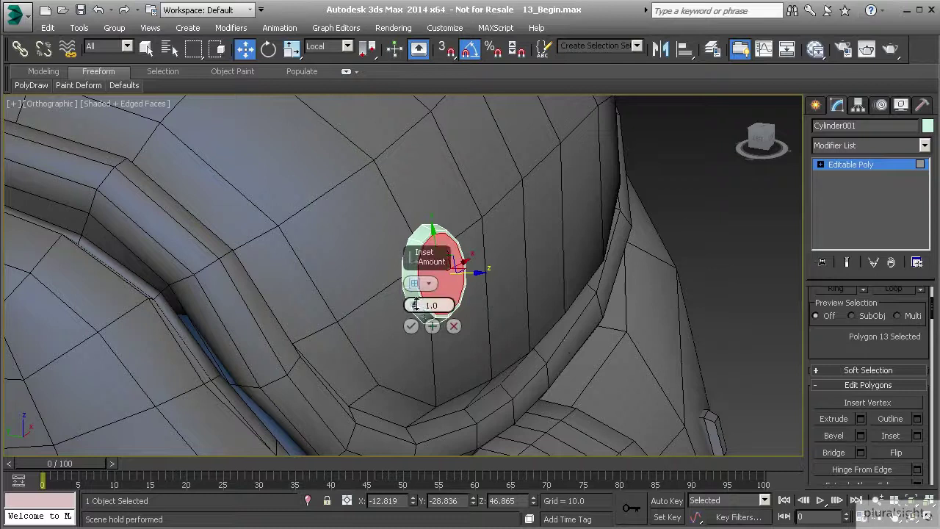
pyautogui.moveTo(414, 305); pyautogui.dragTo(414, 286)
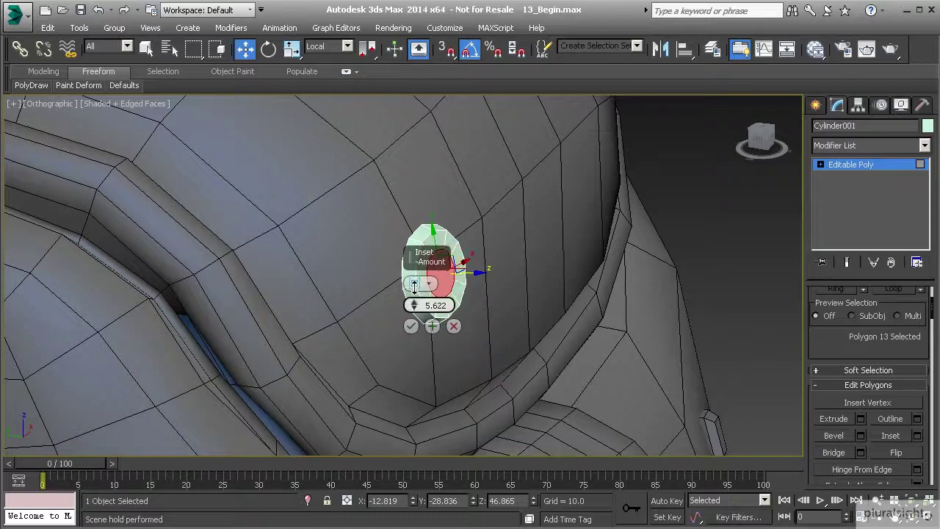
pyautogui.click(410, 325)
# Move the inset center polygon slightly outward along its local Z axis to give the button a raised face
pyautogui.keyDown('alt'); pyautogui.moveTo(477, 268); pyautogui.dragTo(475, 267, button='middle'); pyautogui.keyUp('alt')
pyautogui.moveTo(475, 268); pyautogui.dragTo(481, 266)
pyautogui.keyDown('alt'); pyautogui.moveTo(480, 267); pyautogui.dragTo(466, 270, button='middle'); pyautogui.keyUp('alt')
pyautogui.scroll(3, 455, 270)
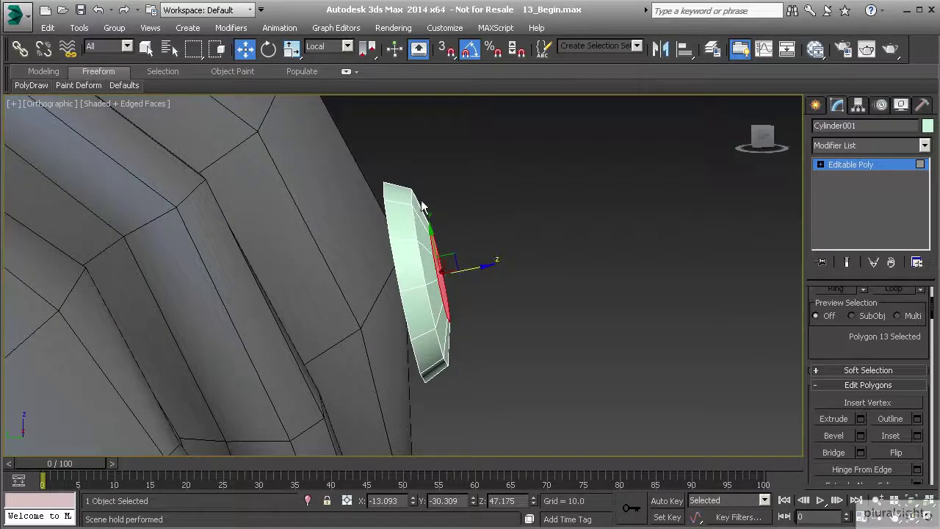
pyautogui.moveTo(477, 268); pyautogui.dragTo(480, 269)
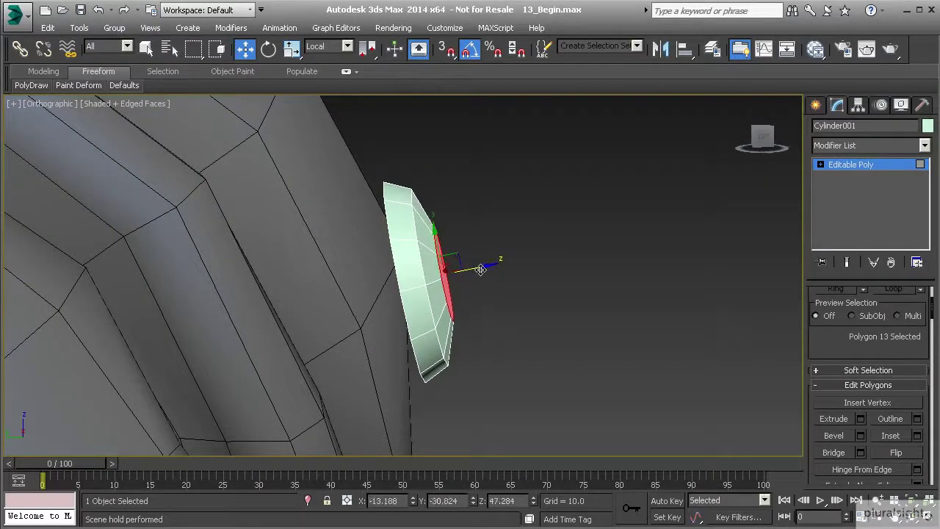
pyautogui.keyDown('alt'); pyautogui.moveTo(480, 270); pyautogui.dragTo(412, 302, button='middle'); pyautogui.keyUp('alt')
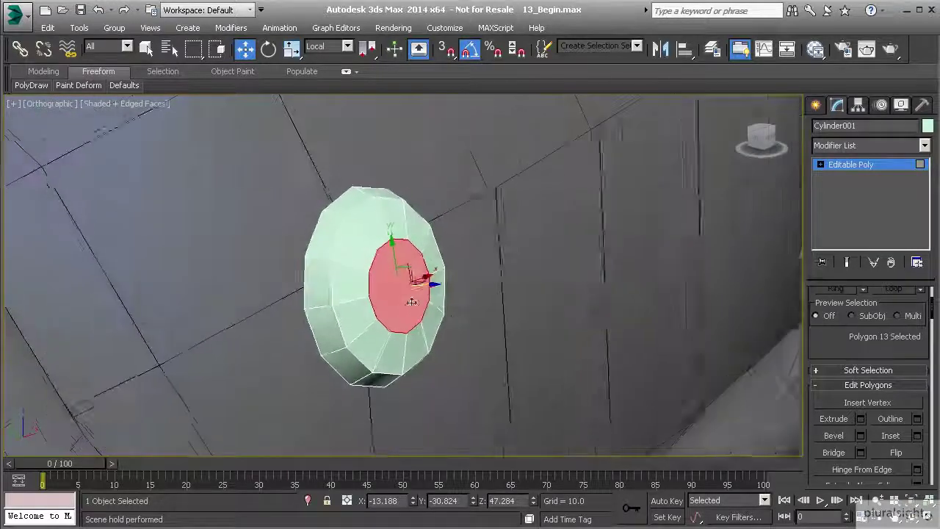
# Inset the raised center polygon again with an amount of 1.0
pyautogui.click(916, 434)
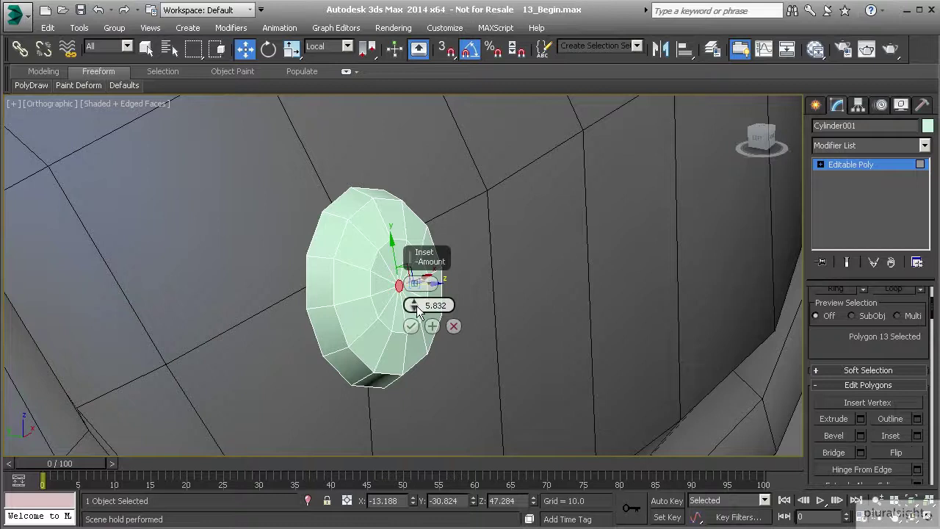
pyautogui.moveTo(414, 305); pyautogui.dragTo(414, 340)
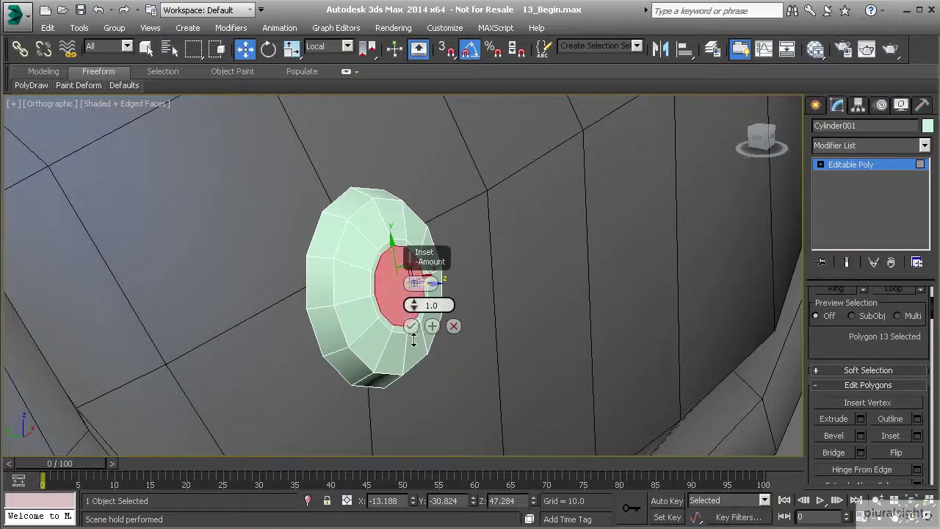
pyautogui.click(411, 326)
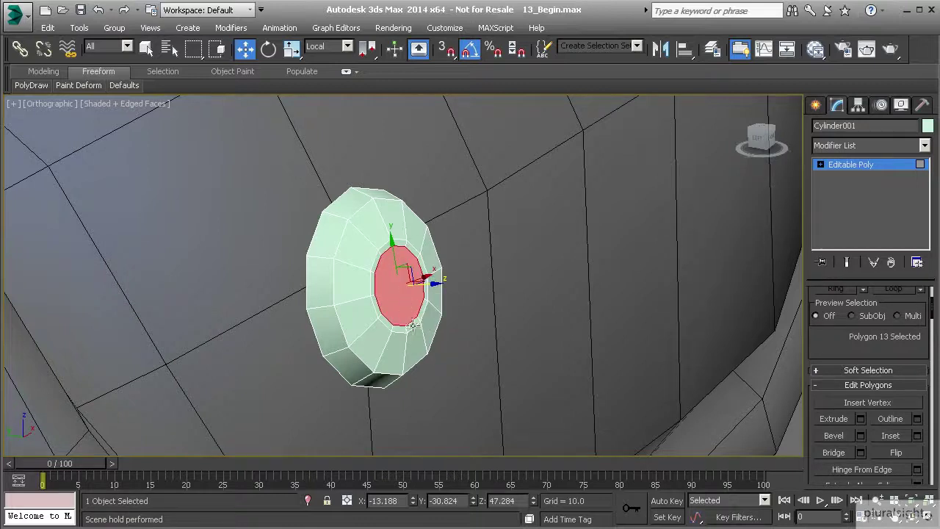
# Select the narrow ring of polygons around the center face and extrude it inward to a height of about -0.99
pyautogui.click(385, 248)
pyautogui.scroll(3, 385, 250)
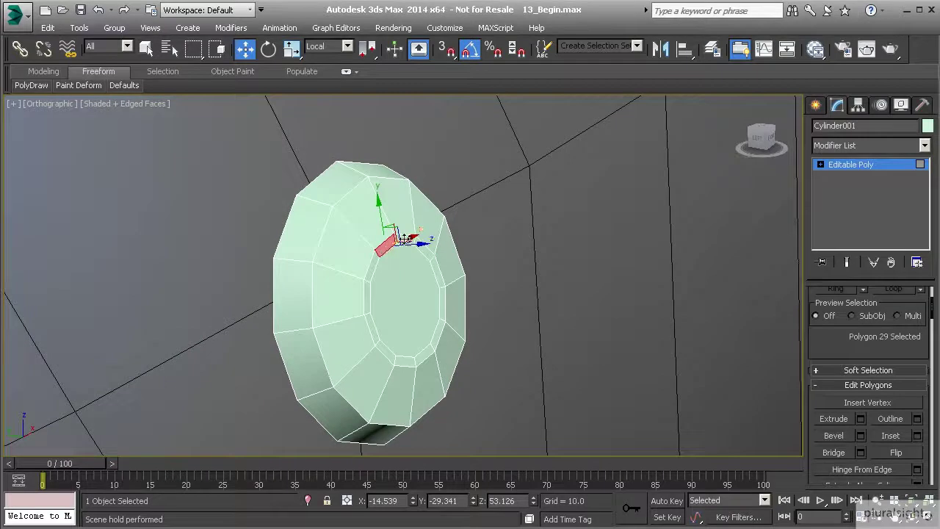
pyautogui.keyDown('shift'); pyautogui.click(403, 239); pyautogui.keyUp('shift')
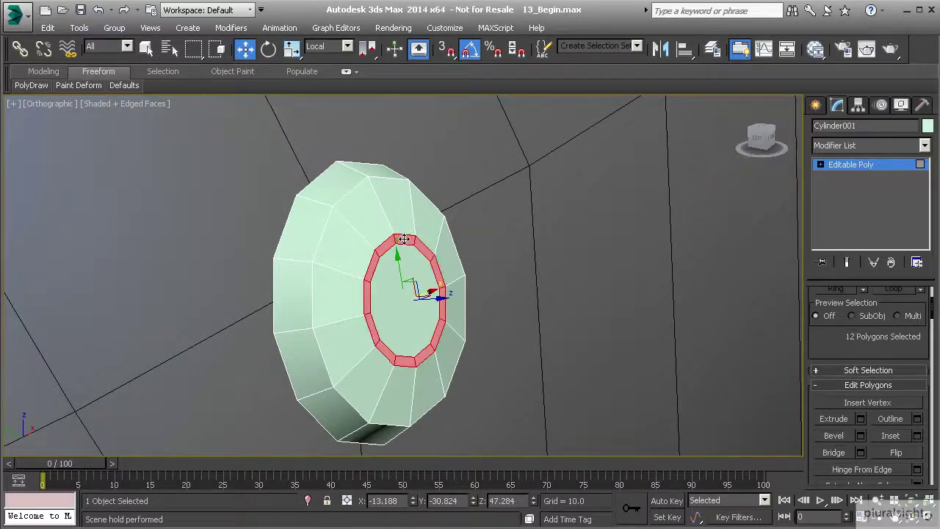
pyautogui.click(860, 418)
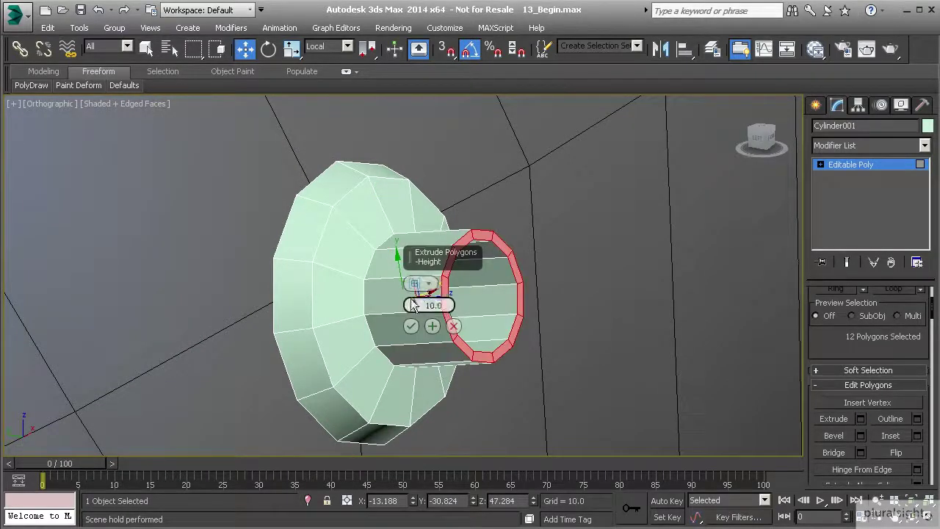
pyautogui.moveTo(412, 304); pyautogui.dragTo(416, 416)
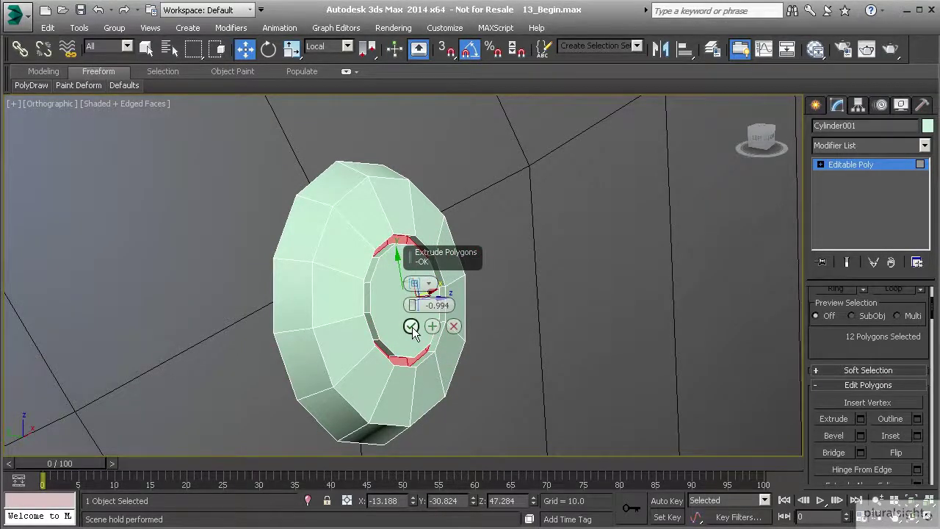
pyautogui.click(411, 325)
# Connect the top and bottom vertices of the button's center face with an edge across it
pyautogui.press('1')
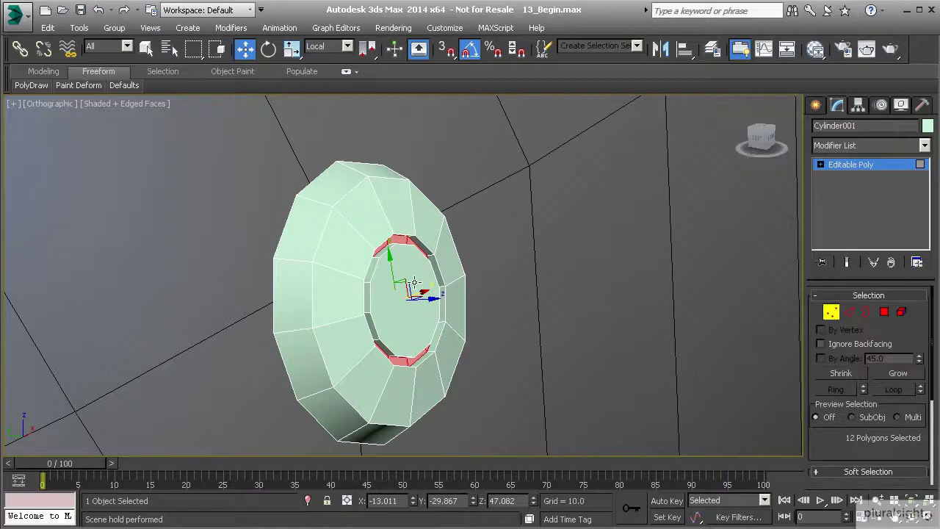
pyautogui.moveTo(407, 279)
pyautogui.keyDown('alt'); pyautogui.mouseDown(button='middle')
pyautogui.moveTo(392, 294)
pyautogui.moveTo(363, 284)
pyautogui.moveTo(432, 285)
pyautogui.moveTo(419, 277)
pyautogui.mouseUp(button='middle'); pyautogui.keyUp('alt')
pyautogui.click(399, 228)
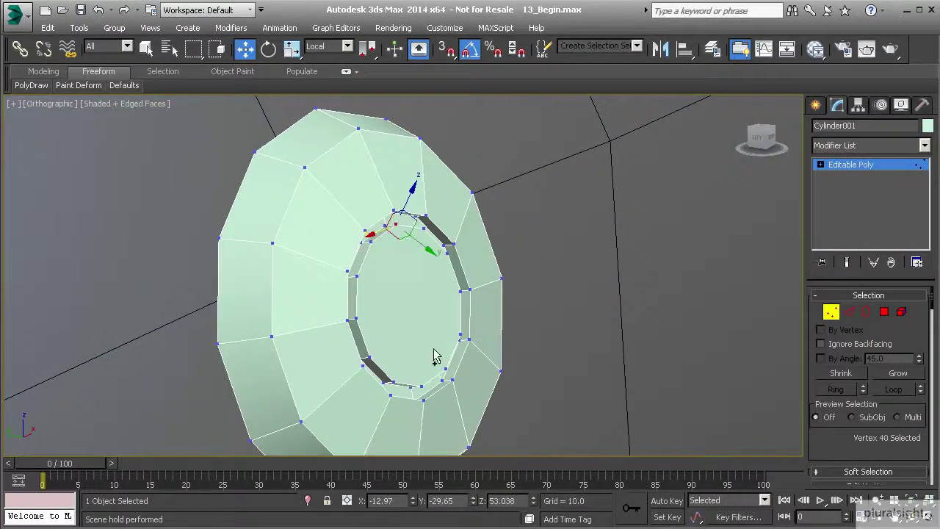
pyautogui.keyDown('ctrl'); pyautogui.click(421, 386); pyautogui.keyUp('ctrl')
pyautogui.keyDown('alt'); pyautogui.moveTo(421, 386); pyautogui.dragTo(455, 371, button='middle'); pyautogui.keyUp('alt')
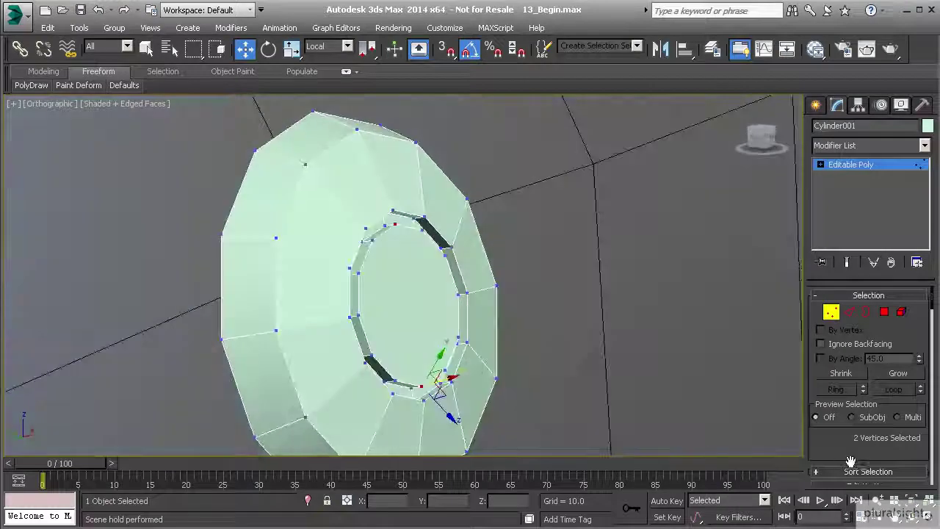
pyautogui.scroll(-3, 855, 398)
pyautogui.click(866, 429)
pyautogui.keyDown('alt'); pyautogui.moveTo(650, 364); pyautogui.dragTo(576, 369, button='middle'); pyautogui.keyUp('alt')
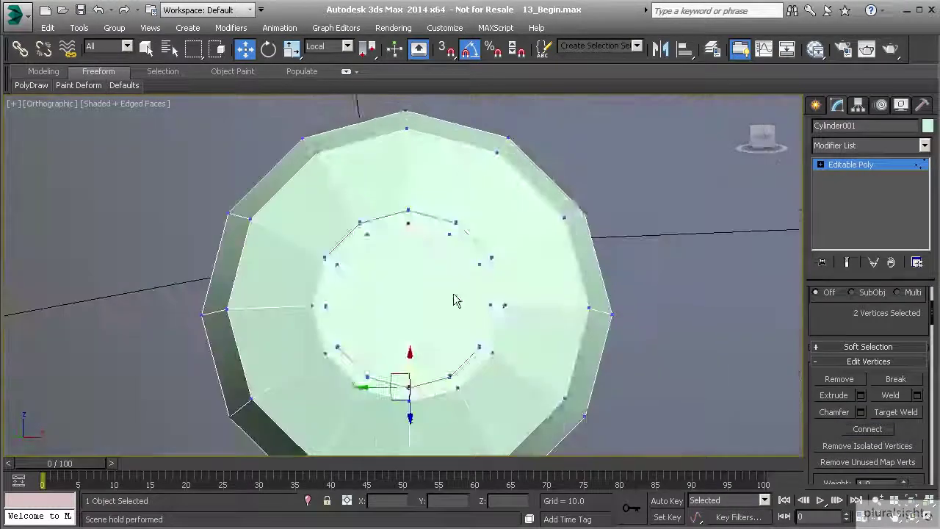
# Cut an edge straight across the button's center face between its two side vertices, crossing the existing vertical edge
pyautogui.rightClick(445, 288)
pyautogui.click(430, 152)
pyautogui.keyDown('alt'); pyautogui.moveTo(390, 268); pyautogui.dragTo(367, 308, button='middle'); pyautogui.keyUp('alt')
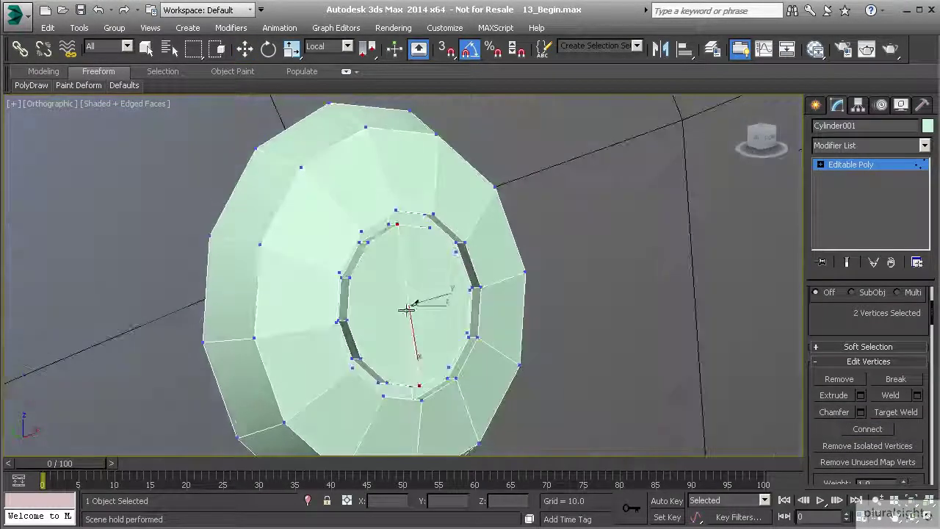
pyautogui.click(341, 322)
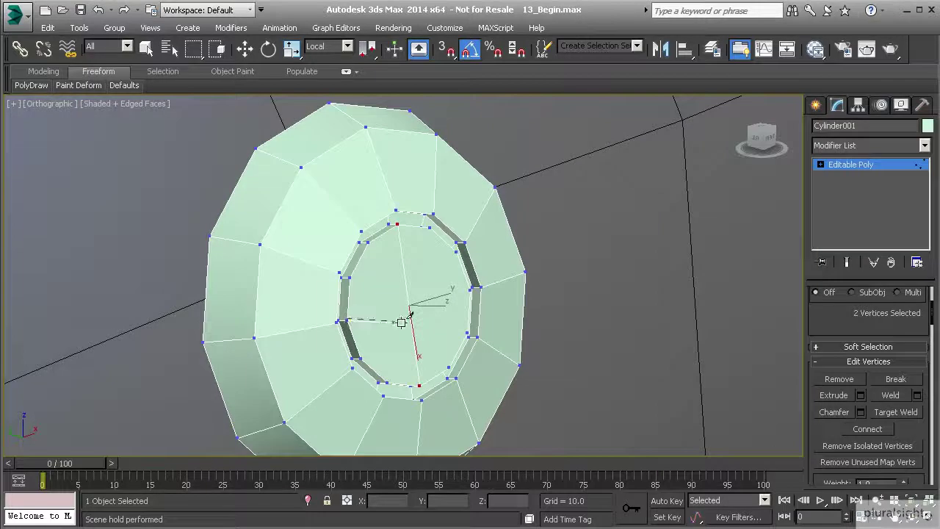
pyautogui.click(467, 291)
pyautogui.rightClick(465, 296)
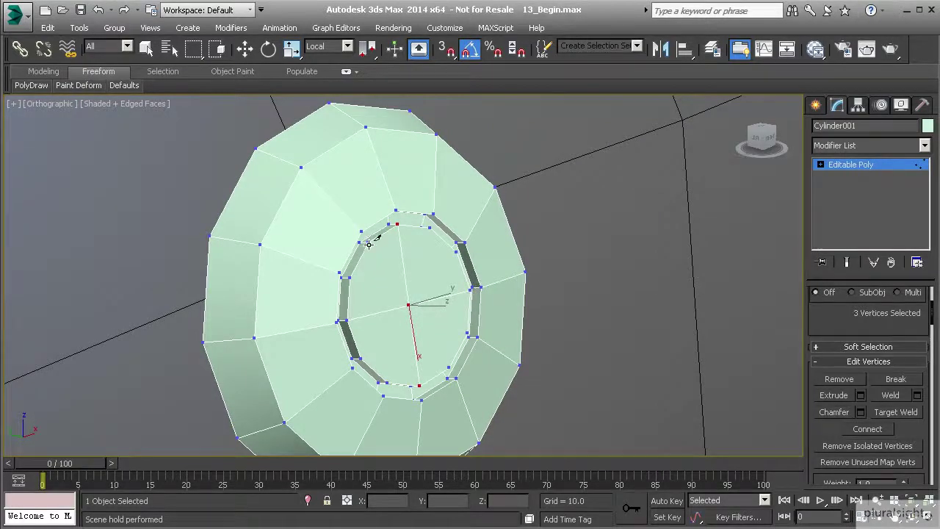
# Cut two more vertical edges across the center face, one on each side of the middle edge, joining opposite rim vertices
pyautogui.click(368, 242)
pyautogui.click(387, 382)
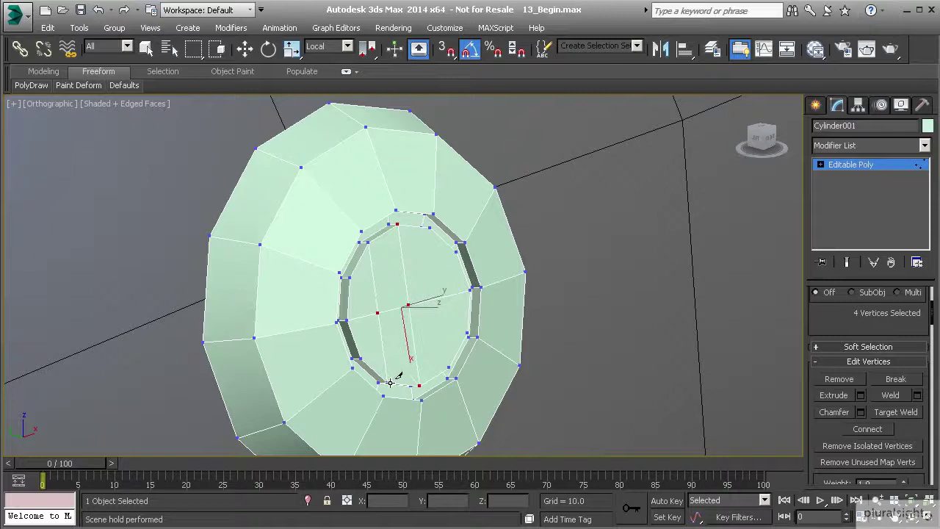
pyautogui.rightClick(390, 381)
pyautogui.click(429, 225)
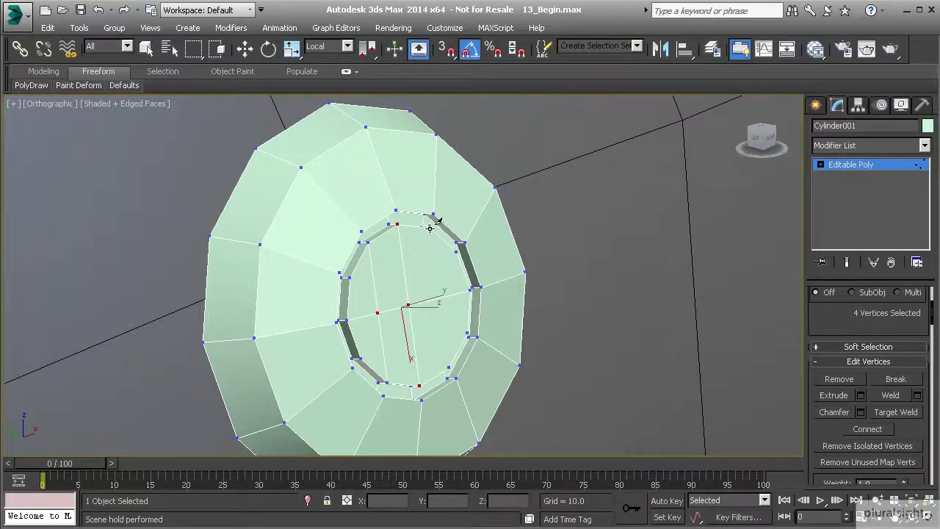
pyautogui.click(449, 367)
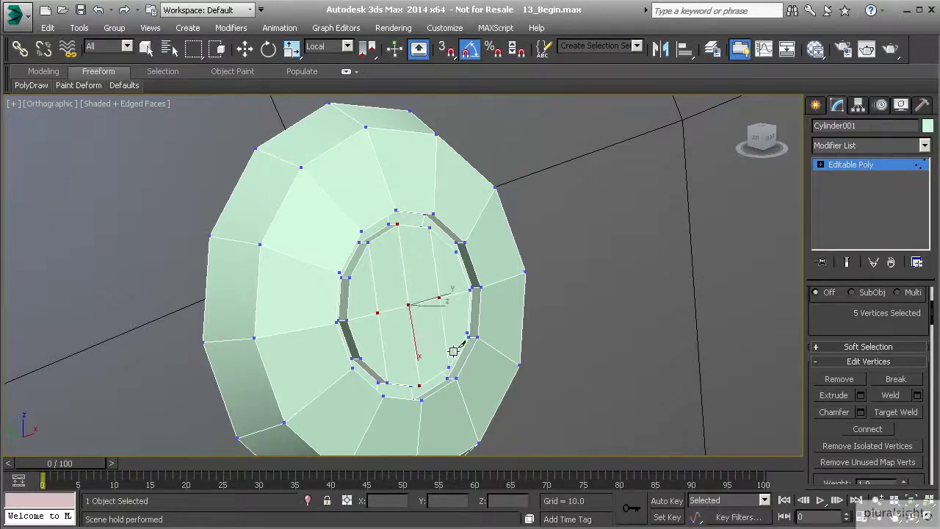
pyautogui.keyDown('alt'); pyautogui.moveTo(451, 346); pyautogui.dragTo(454, 301, button='middle'); pyautogui.keyUp('alt')
pyautogui.press('w')
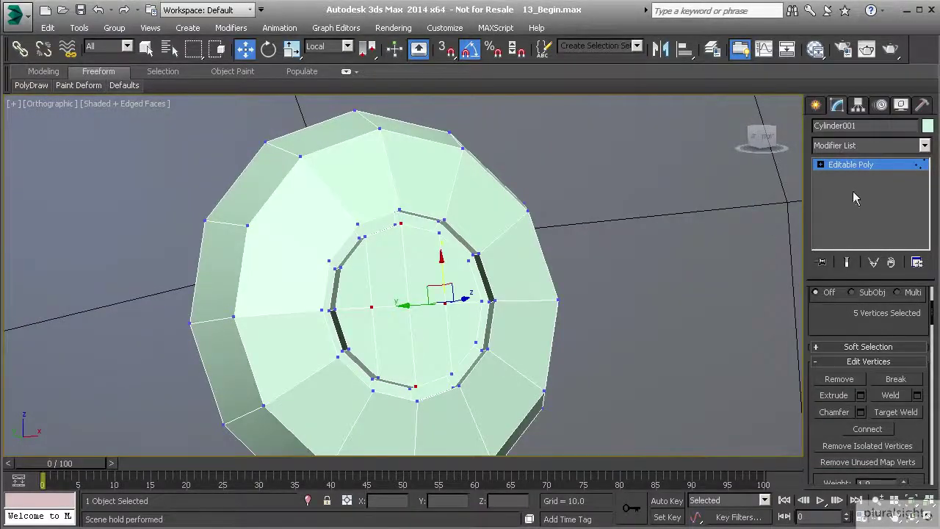
# Select the groove's outer edge loop and add the upper part of its inner edge loop to the selection
pyautogui.press('2')
pyautogui.doubleClick(464, 239)
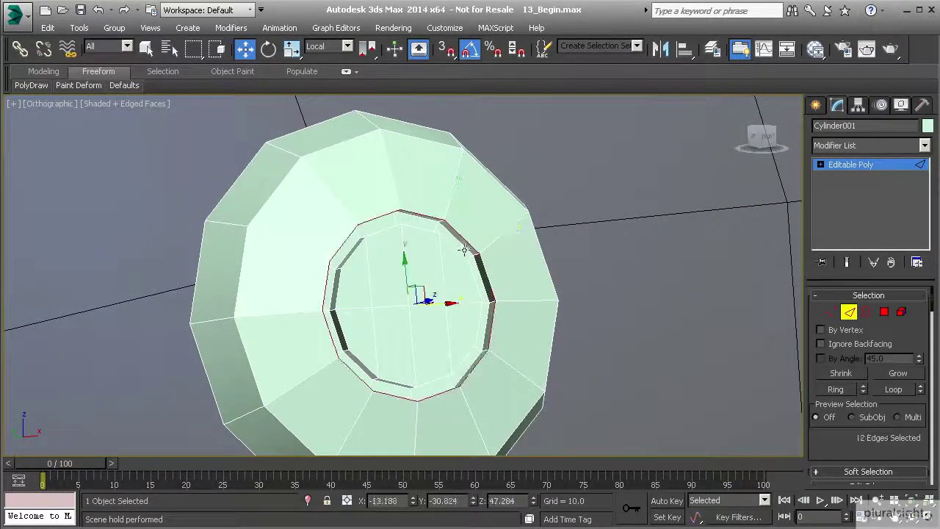
pyautogui.keyDown('ctrl'); pyautogui.doubleClick(460, 252); pyautogui.keyUp('ctrl')
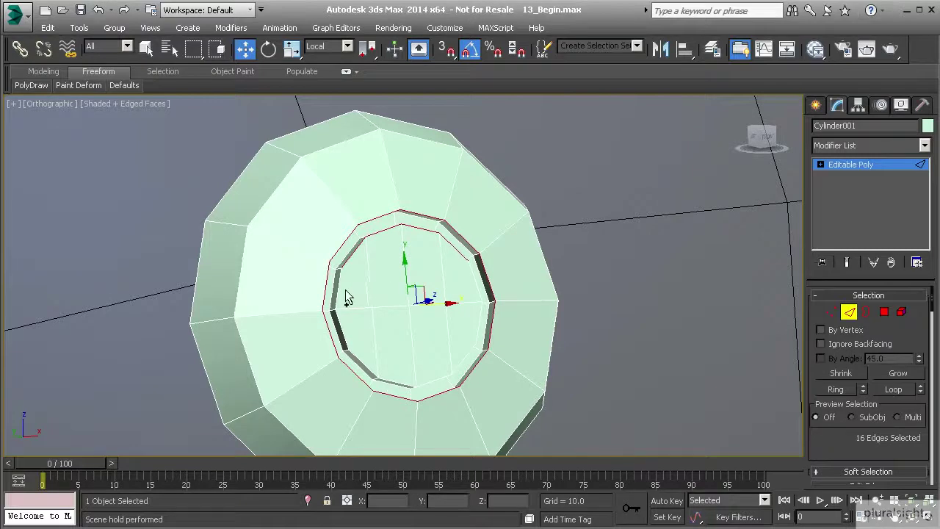
# Select all of the button's vertices and preview a weld at a 0.1 threshold to check for overlaps, without applying it
pyautogui.click(830, 311)
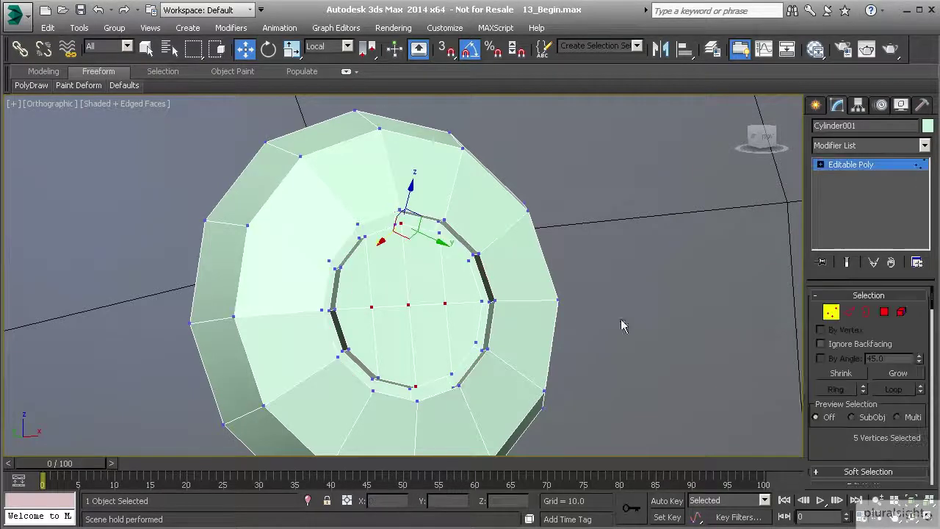
pyautogui.keyDown('alt'); pyautogui.moveTo(420, 306); pyautogui.dragTo(343, 232, button='middle'); pyautogui.keyUp('alt')
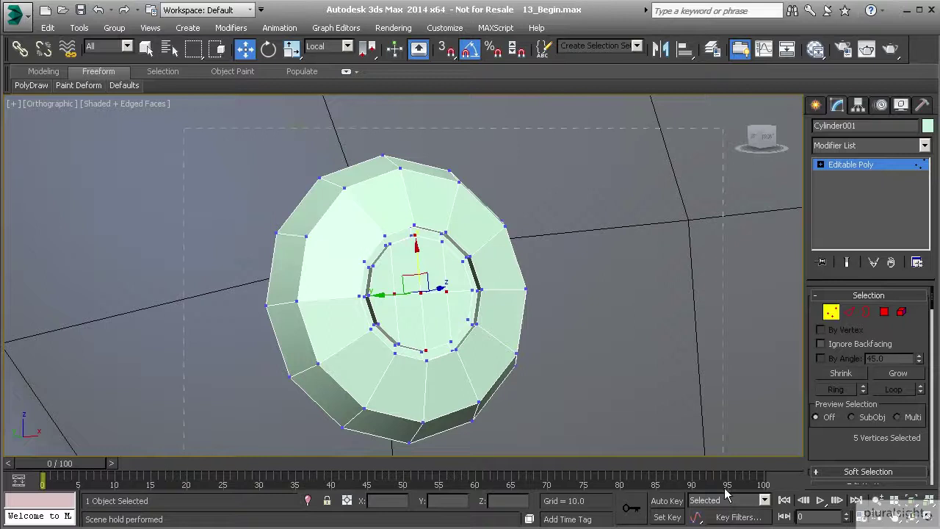
pyautogui.hotkey('ctrl', 'a')
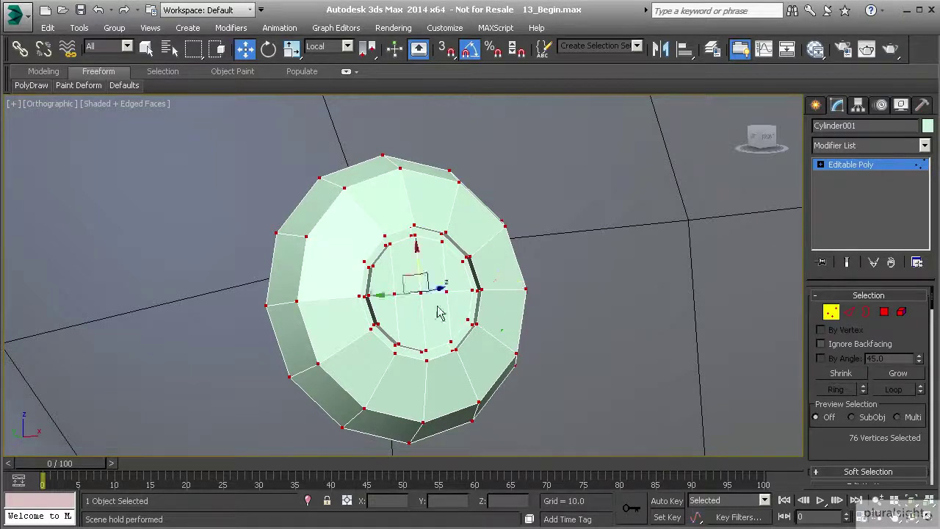
pyautogui.scroll(-5, 852, 397)
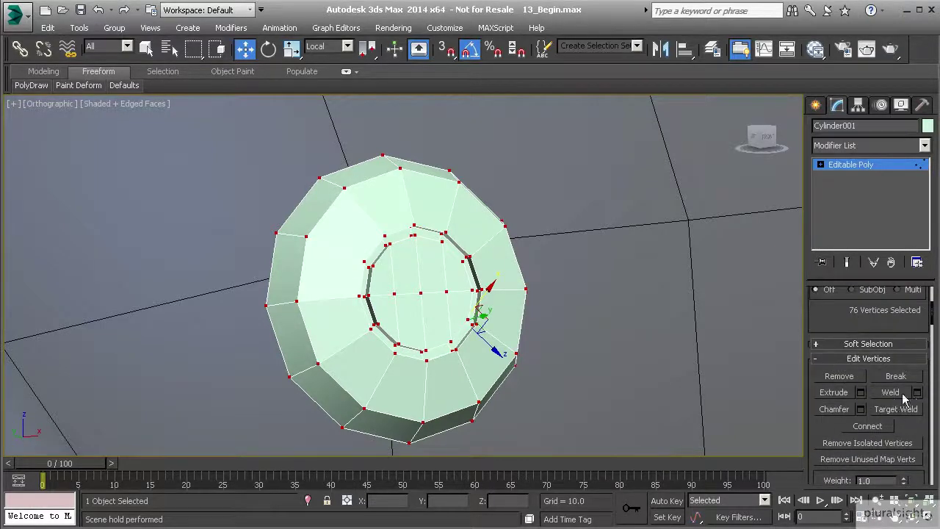
pyautogui.click(916, 392)
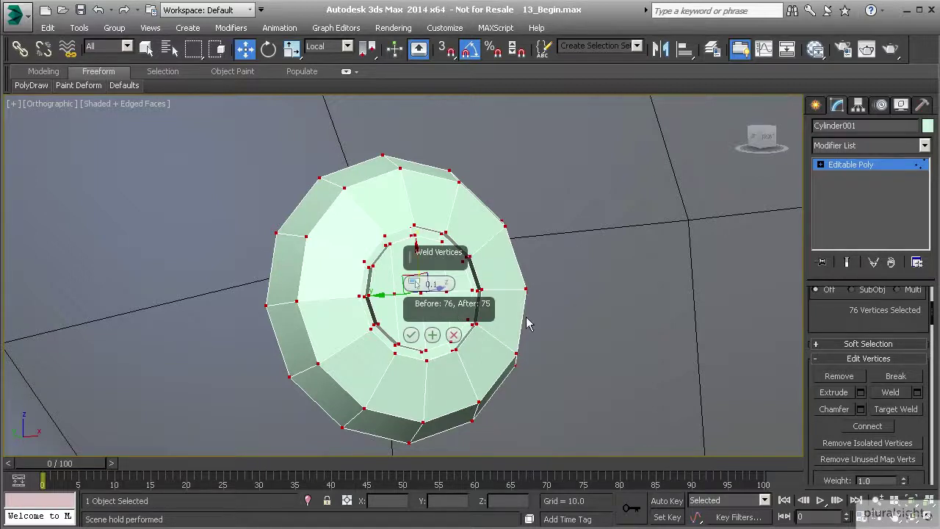
pyautogui.click(453, 335)
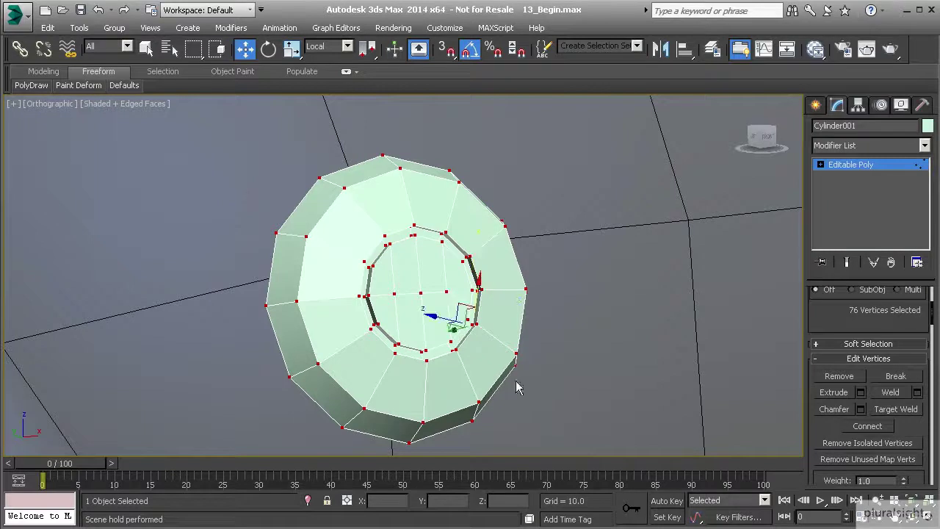
# Run an xView inspection of the whole button for overlapping vertices
pyautogui.click(848, 166)
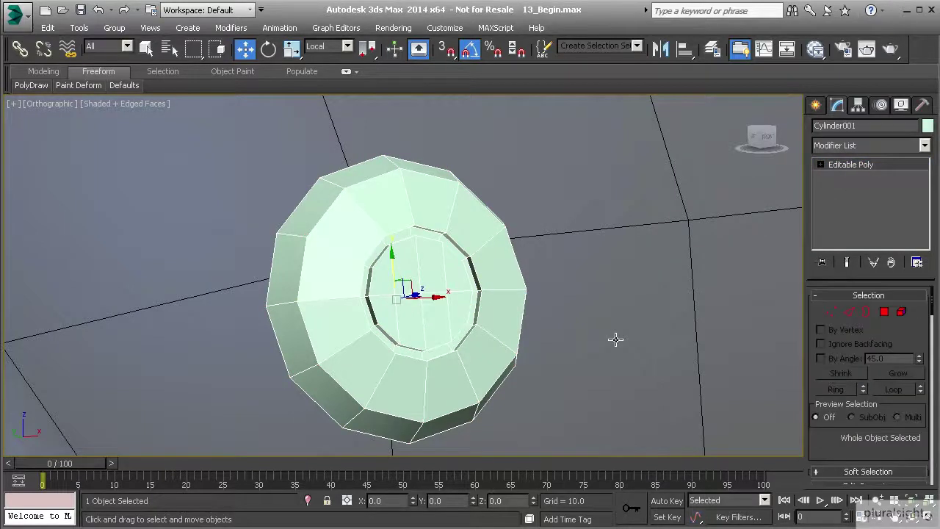
pyautogui.press('x')
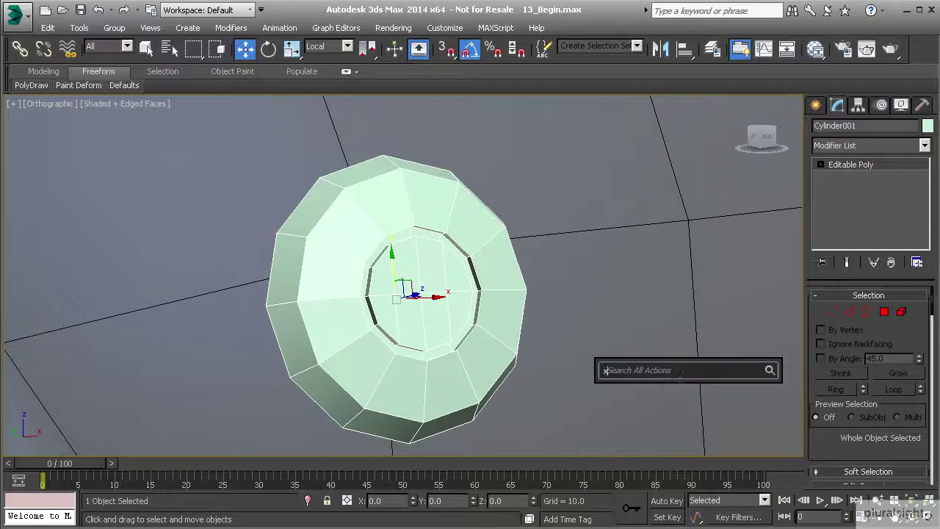
pyautogui.write('xview')
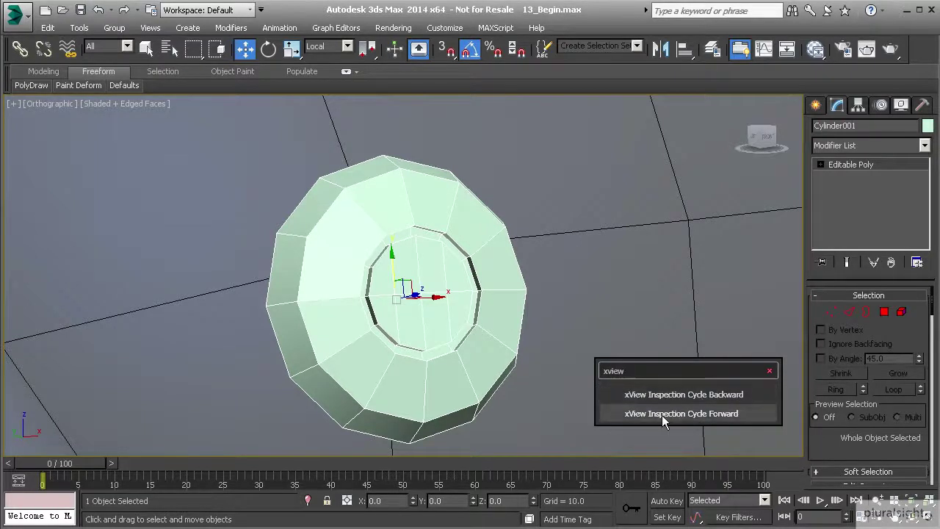
pyautogui.click(662, 415)
pyautogui.moveTo(423, 434); pyautogui.dragTo(270, 375, button='middle')
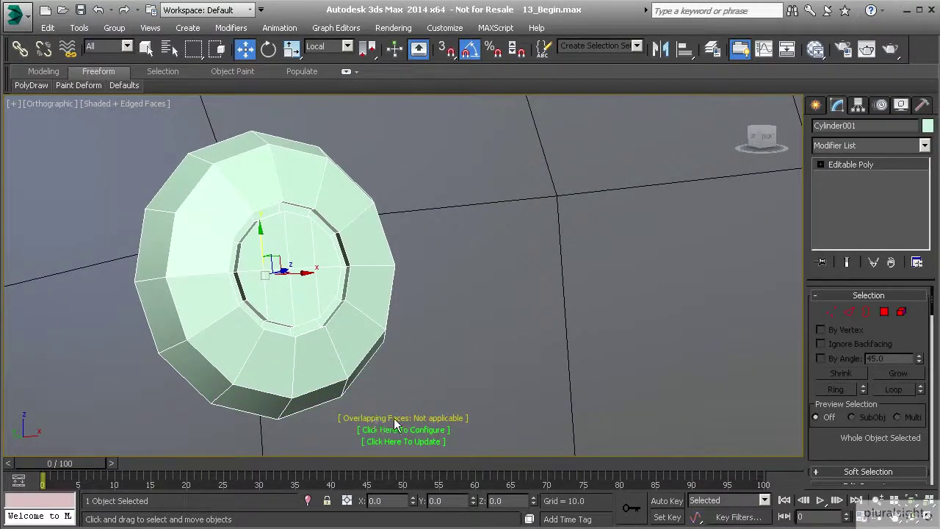
pyautogui.click(394, 417)
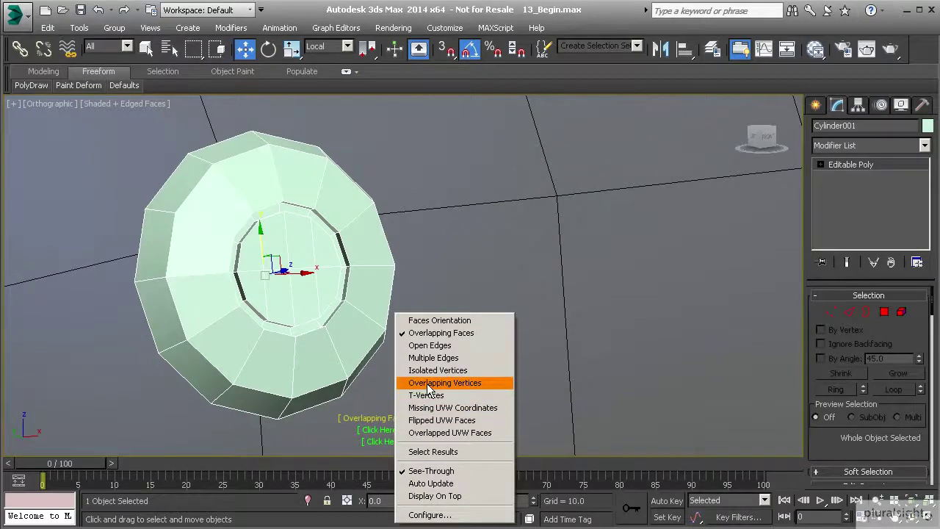
pyautogui.click(429, 384)
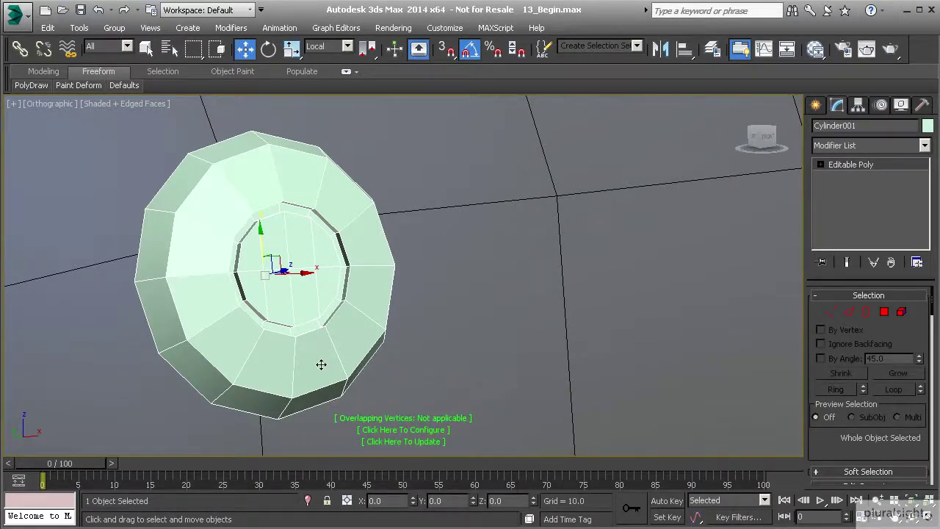
pyautogui.click(419, 441)
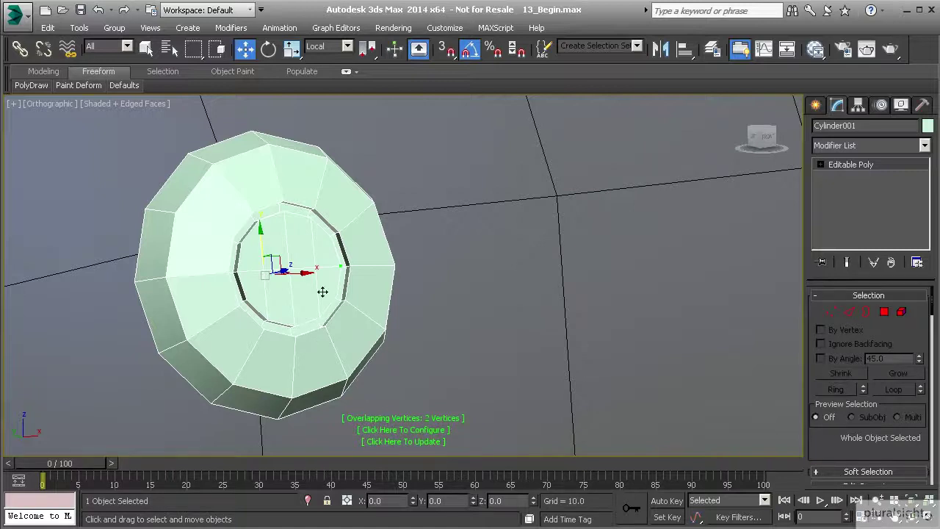
# Weld the two overlapping vertices on the inner rim of the button's groove
pyautogui.scroll(6, 322, 291)
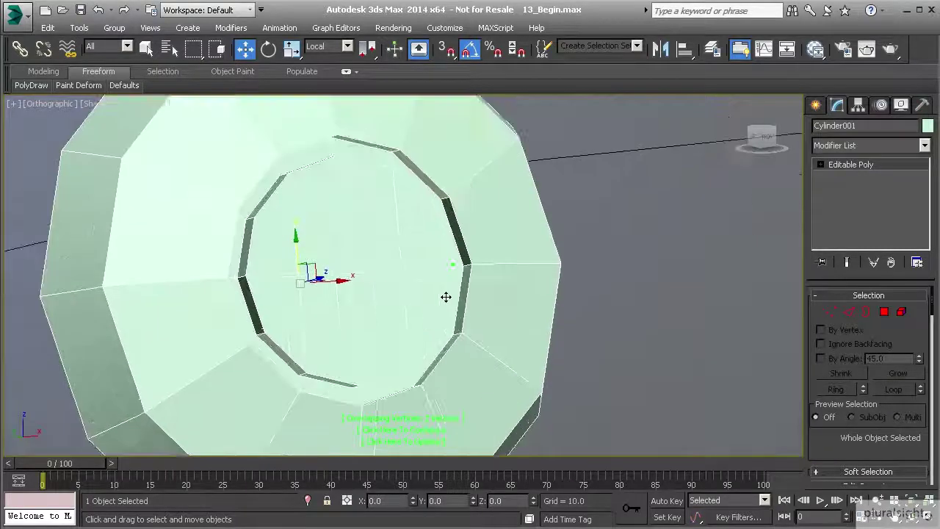
pyautogui.scroll(1, 444, 293)
pyautogui.keyDown('alt'); pyautogui.moveTo(453, 274); pyautogui.dragTo(351, 293, button='middle'); pyautogui.keyUp('alt')
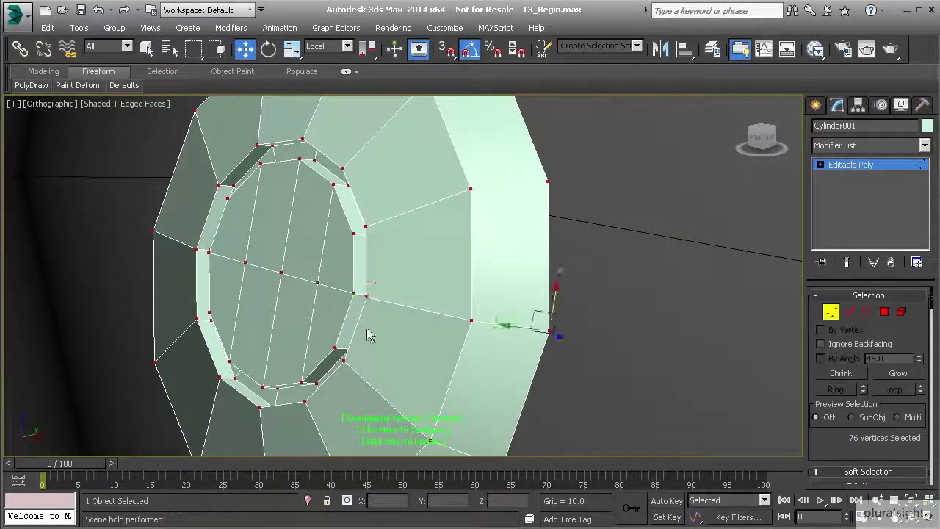
pyautogui.click(365, 296)
pyautogui.click(354, 295)
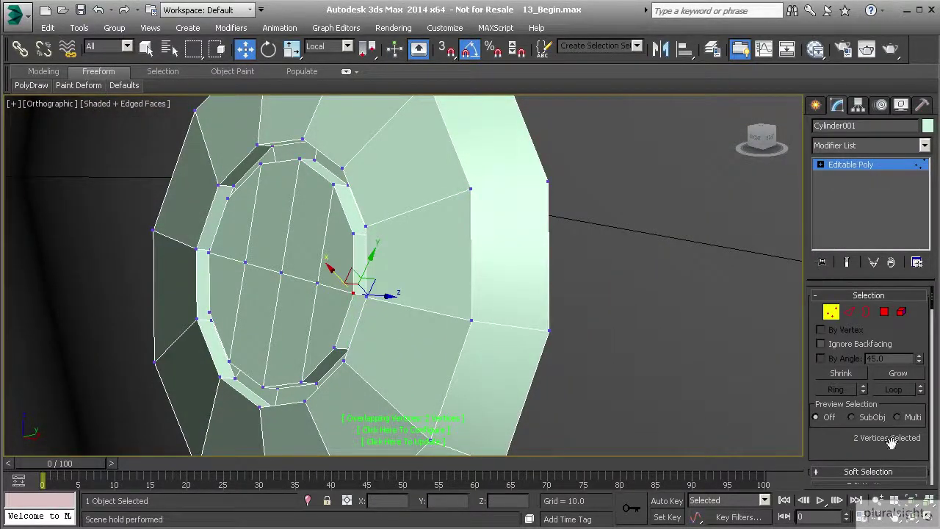
pyautogui.scroll(-3, 853, 458)
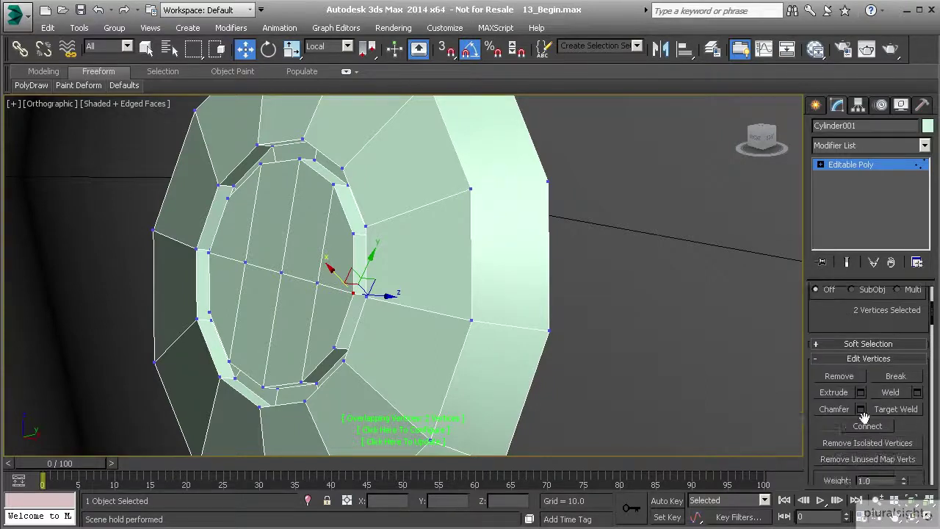
pyautogui.click(890, 393)
# Complete the edge selection with the remaining edges of the groove's inner loop, so both rims are fully selected
pyautogui.keyDown('alt'); pyautogui.moveTo(457, 337); pyautogui.dragTo(514, 323, button='middle'); pyautogui.keyUp('alt')
pyautogui.press('2')
pyautogui.keyDown('alt'); pyautogui.moveTo(396, 310); pyautogui.dragTo(379, 265, button='middle'); pyautogui.keyUp('alt')
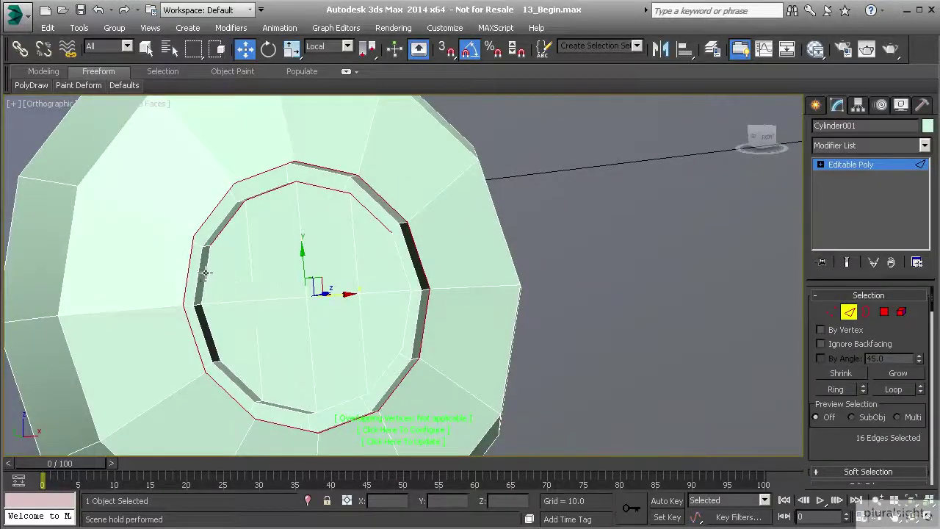
pyautogui.keyDown('shift'); pyautogui.click(242, 380); pyautogui.keyUp('shift')
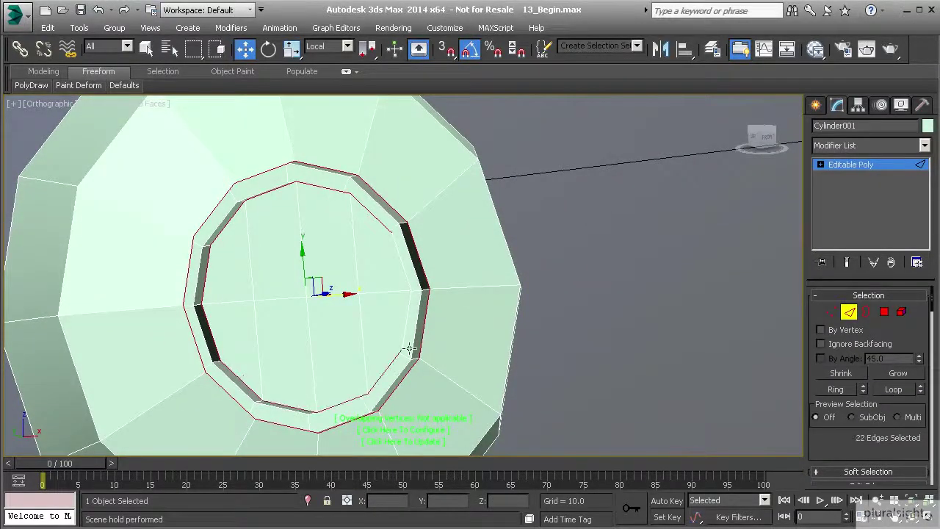
pyautogui.keyDown('alt'); pyautogui.moveTo(403, 283); pyautogui.dragTo(365, 303, button='middle'); pyautogui.keyUp('alt')
pyautogui.scroll(-3, 840, 449)
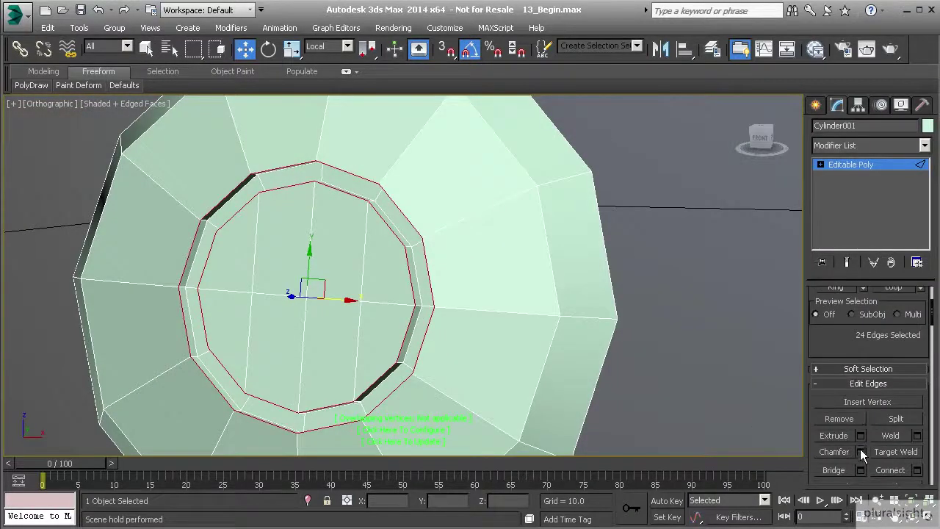
# Chamfer the groove's inner and outer rim edges by 0.294 with 1 segment
pyautogui.click(859, 450)
pyautogui.moveTo(413, 283); pyautogui.dragTo(410, 296)
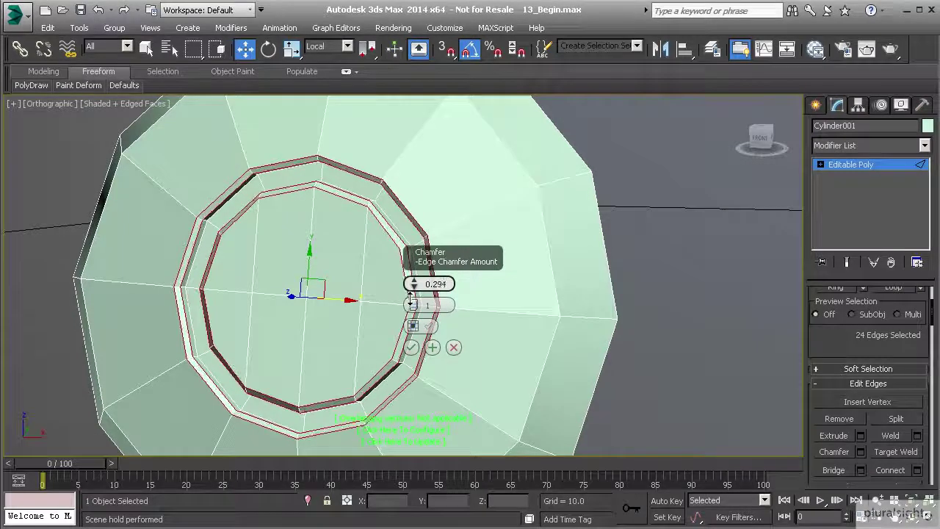
pyautogui.keyDown('alt'); pyautogui.moveTo(302, 295); pyautogui.dragTo(371, 282, button='middle'); pyautogui.keyUp('alt')
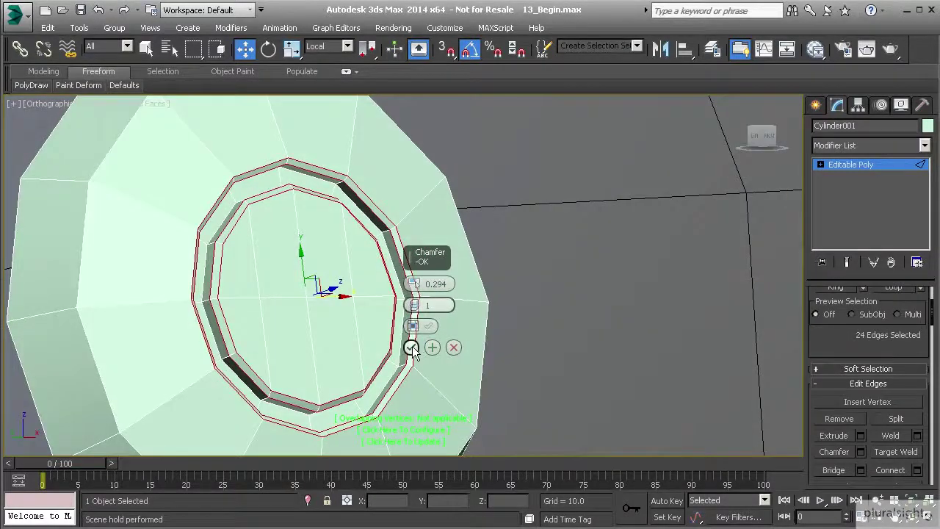
pyautogui.click(411, 346)
# Leave edge editing and move the whole button slightly toward the flap's surface
pyautogui.click(869, 165)
pyautogui.click(619, 239)
pyautogui.scroll(-5, 529, 281)
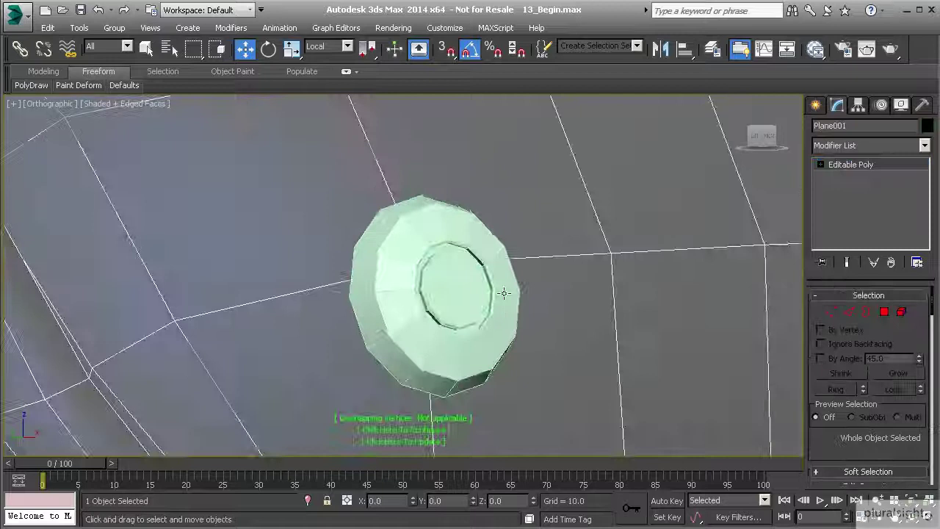
pyautogui.moveTo(449, 289); pyautogui.dragTo(415, 262, button='middle')
pyautogui.scroll(-2, 389, 259)
pyautogui.click(380, 266)
pyautogui.moveTo(415, 262); pyautogui.dragTo(402, 263)
pyautogui.keyDown('alt'); pyautogui.moveTo(403, 263); pyautogui.dragTo(370, 192, button='middle'); pyautogui.keyUp('alt')
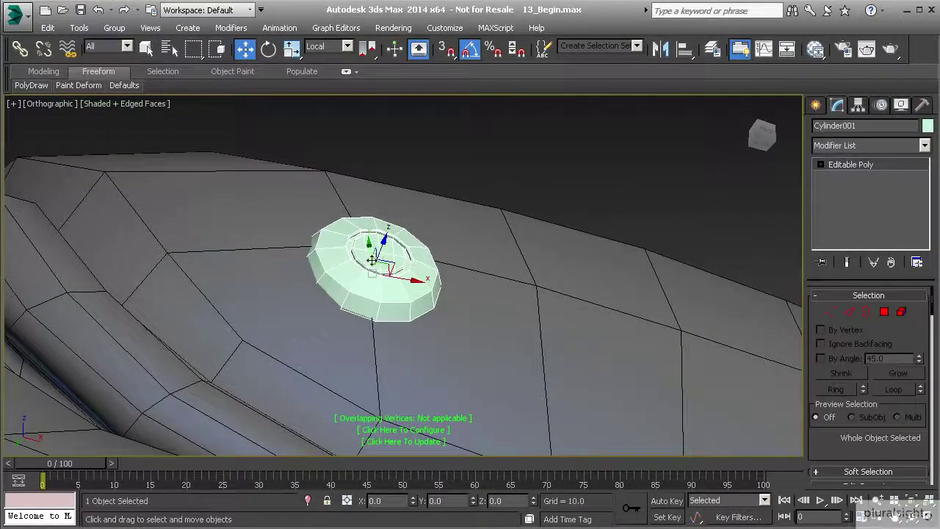
# Change the button's object color to the black custom swatch
pyautogui.press('e')
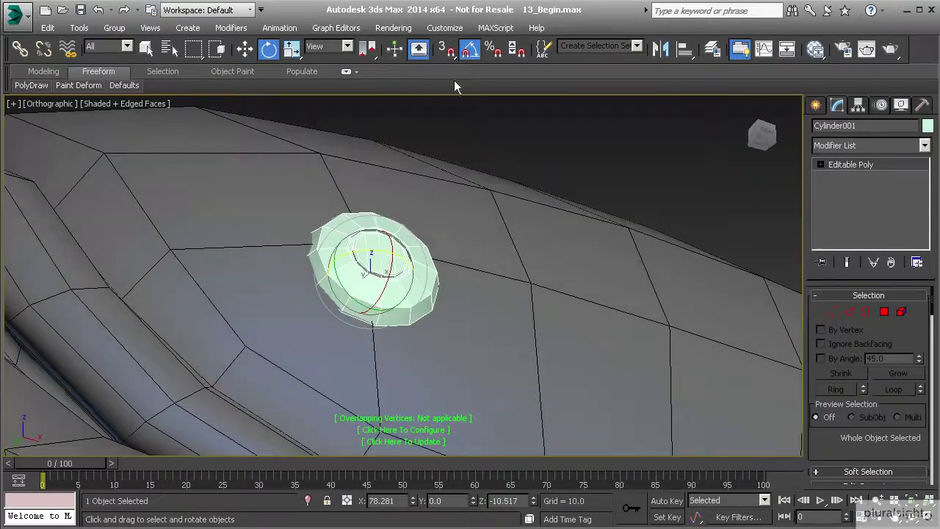
pyautogui.keyDown('alt'); pyautogui.moveTo(436, 245); pyautogui.dragTo(602, 216, button='middle'); pyautogui.keyUp('alt')
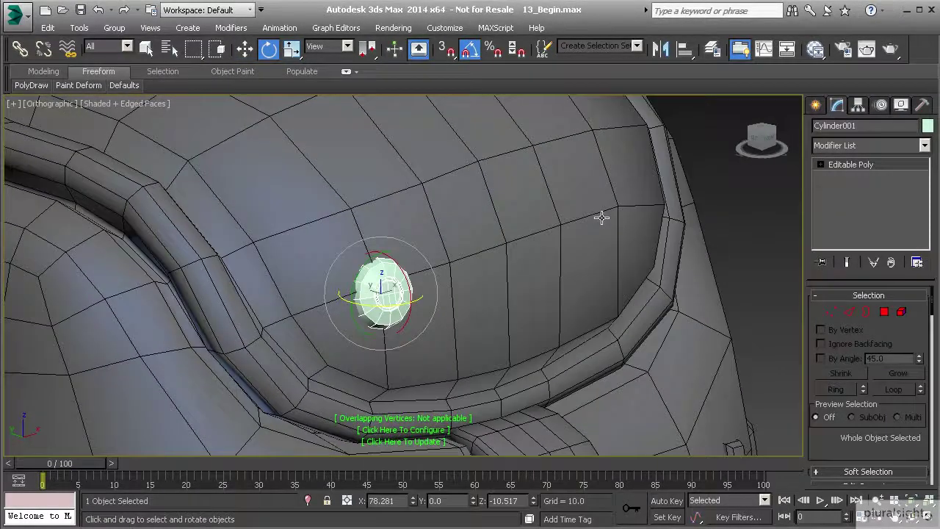
pyautogui.click(927, 126)
pyautogui.click(484, 356)
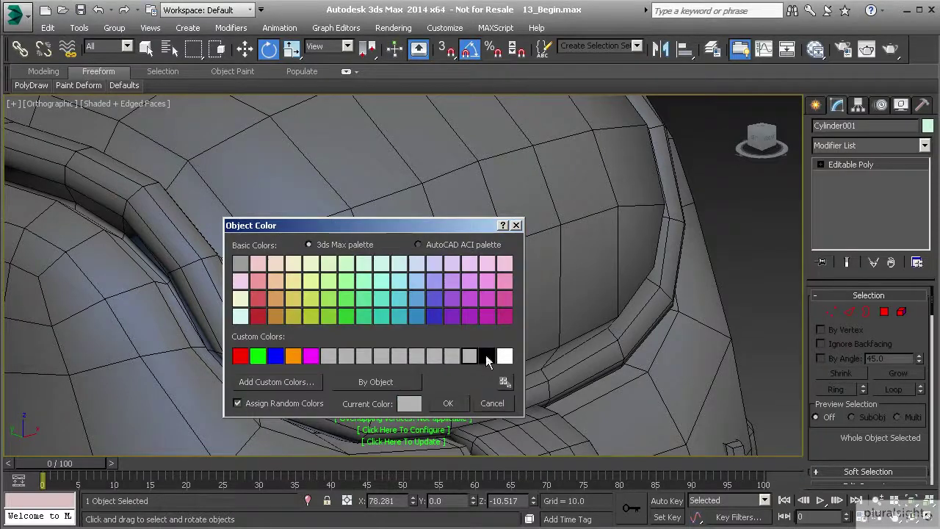
pyautogui.click(447, 403)
# Render the current view to check the black button on the flap, and close the render and material editor windows
pyautogui.click(891, 49)
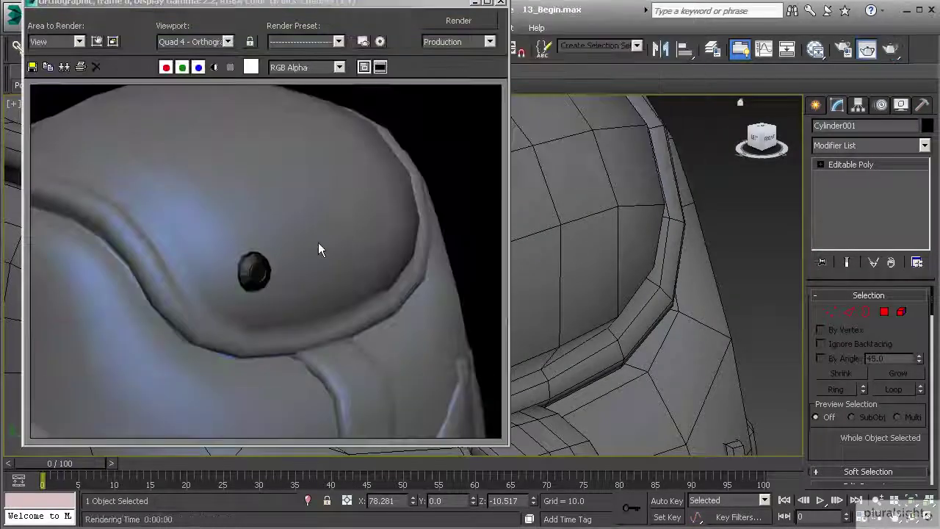
pyautogui.click(497, 6)
pyautogui.click(813, 49)
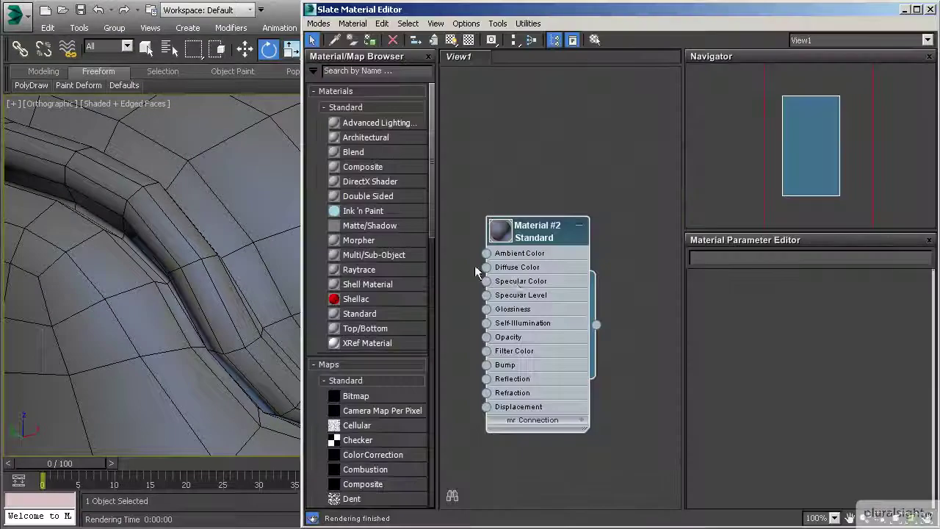
pyautogui.click(929, 9)
# Select the entire button element, assign smoothing group 1 to its polygons, and leave element editing
pyautogui.click(902, 311)
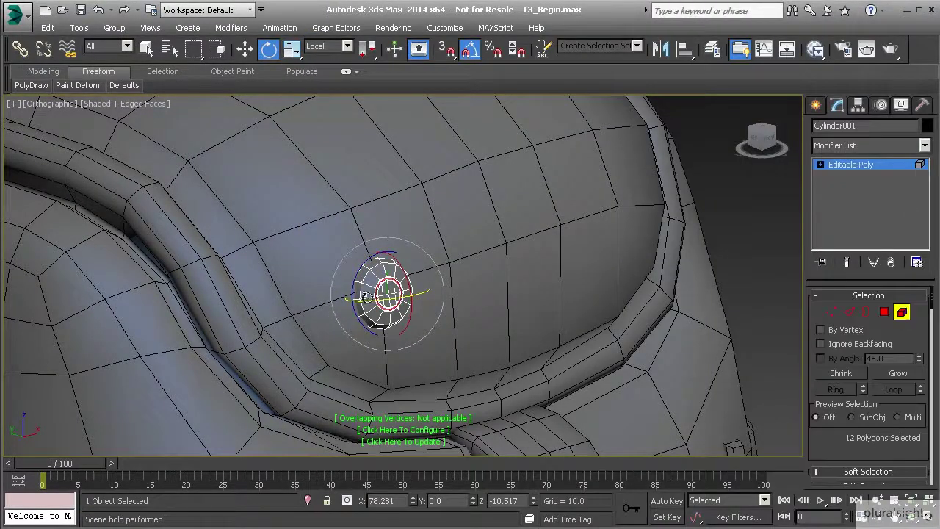
pyautogui.scroll(-10, 854, 434)
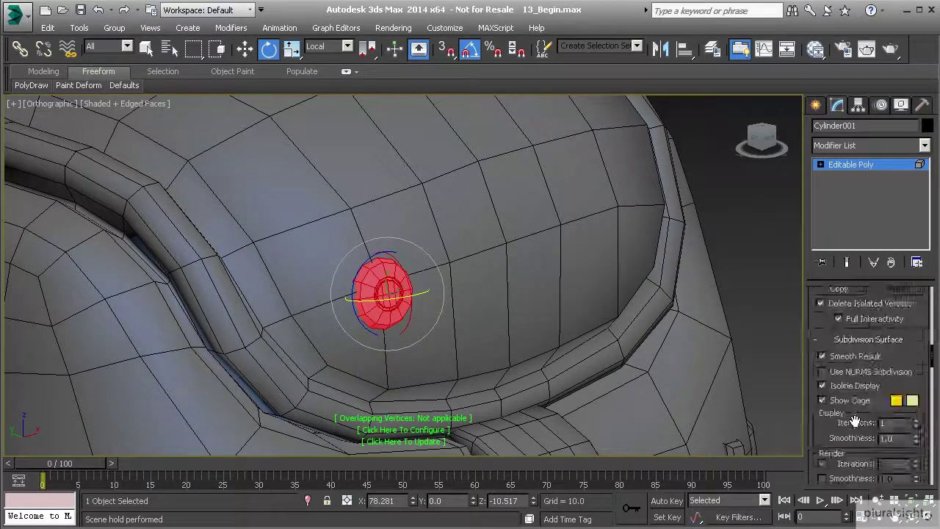
pyautogui.scroll(-15, 854, 421)
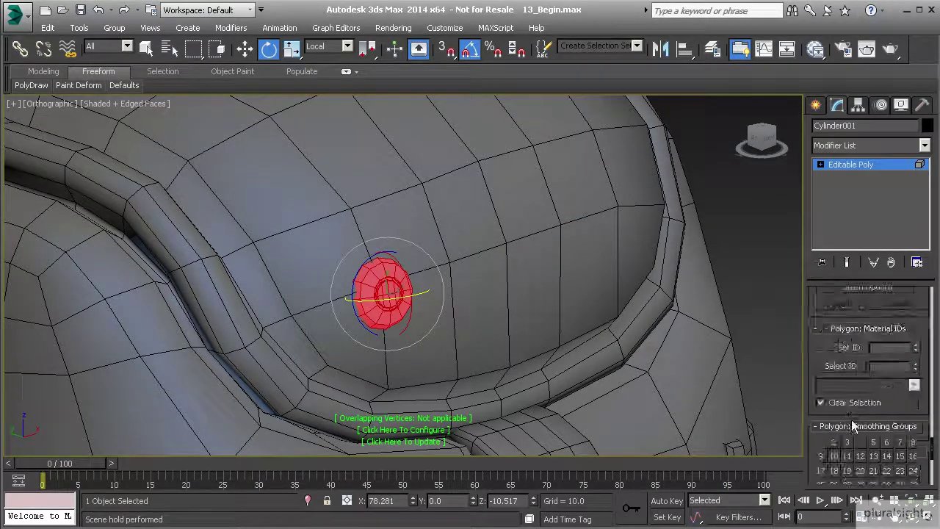
pyautogui.scroll(-5, 852, 426)
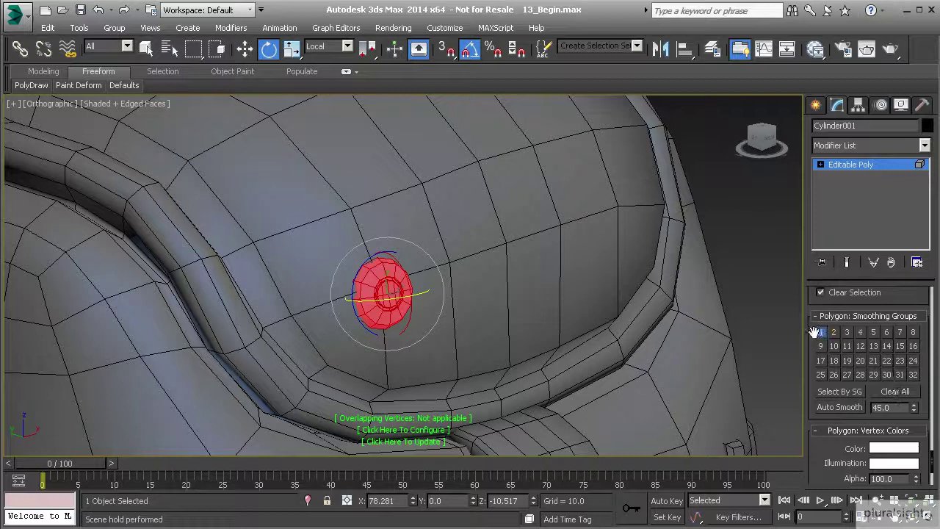
pyautogui.click(920, 165)
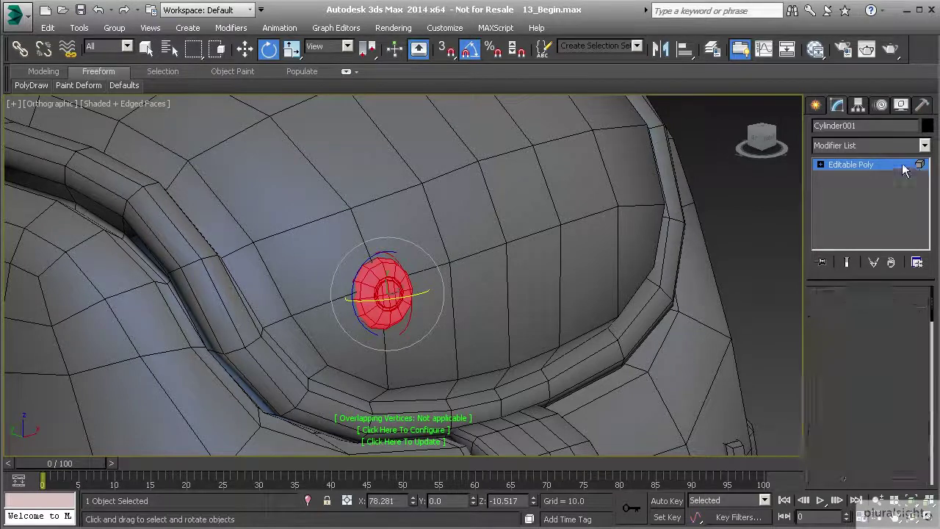
pyautogui.click(731, 185)
# Mirror the button about its local X axis as an instance with 0.0 offset
pyautogui.keyDown('alt'); pyautogui.moveTo(406, 308); pyautogui.dragTo(347, 279, button='middle'); pyautogui.keyUp('alt')
pyautogui.click(319, 278)
pyautogui.press('w')
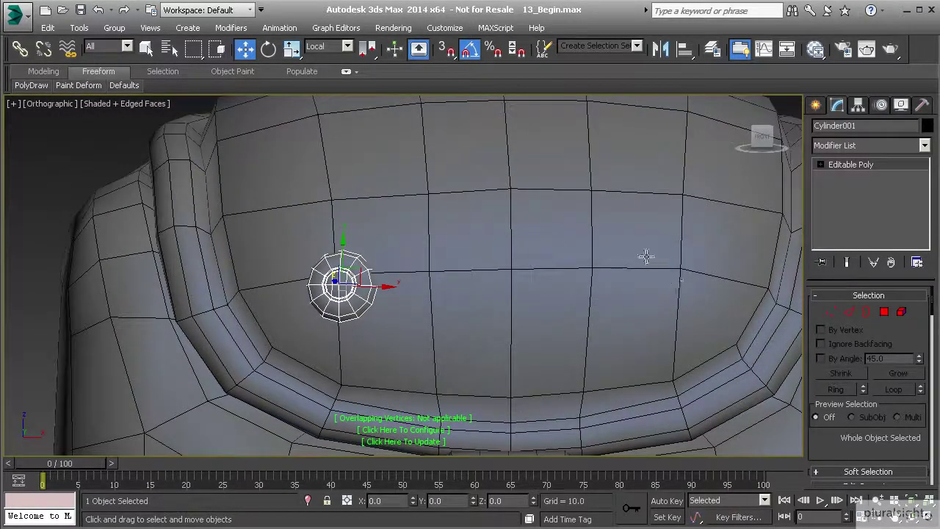
pyautogui.click(662, 49)
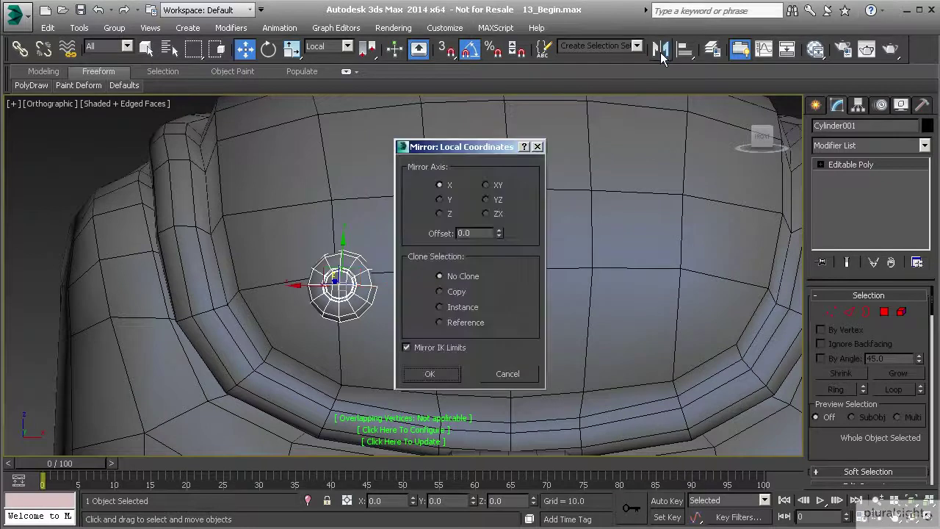
pyautogui.click(440, 291)
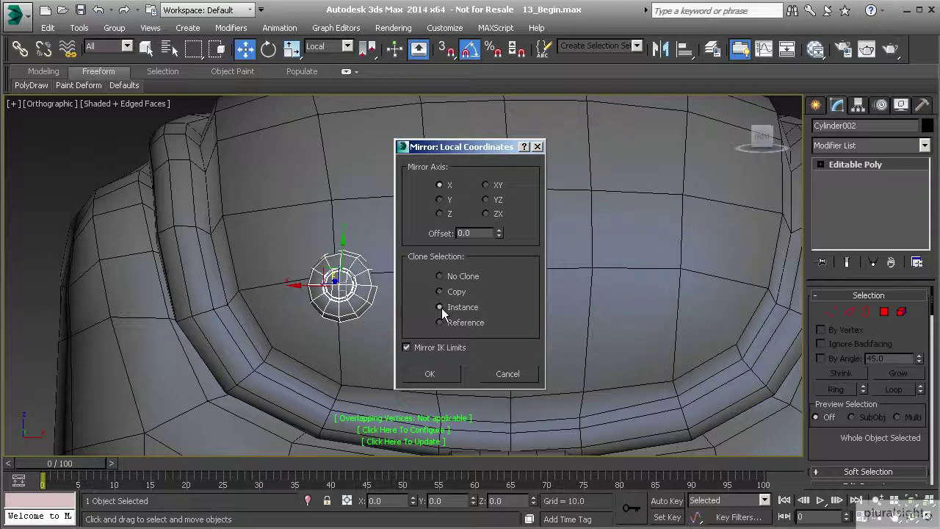
pyautogui.click(440, 307)
pyautogui.click(364, 289)
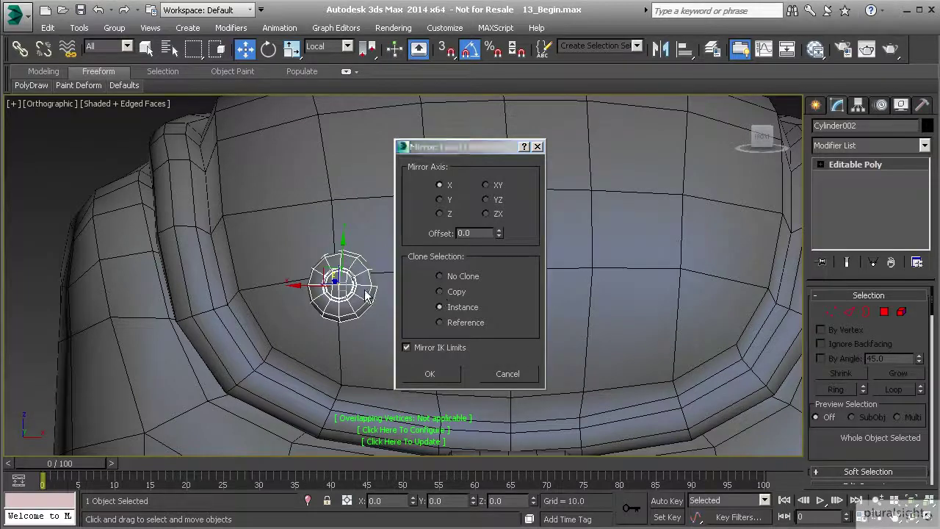
pyautogui.click(440, 200)
pyautogui.click(440, 214)
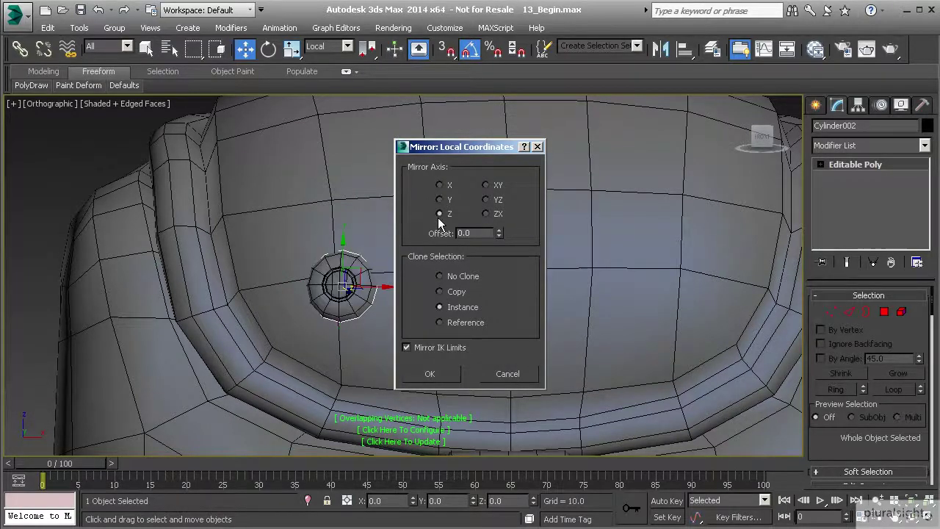
pyautogui.click(439, 185)
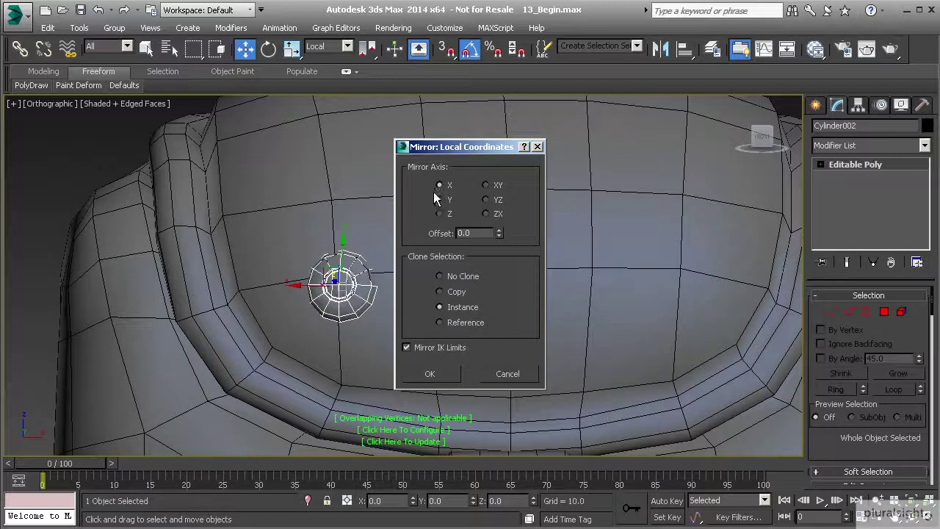
pyautogui.click(429, 374)
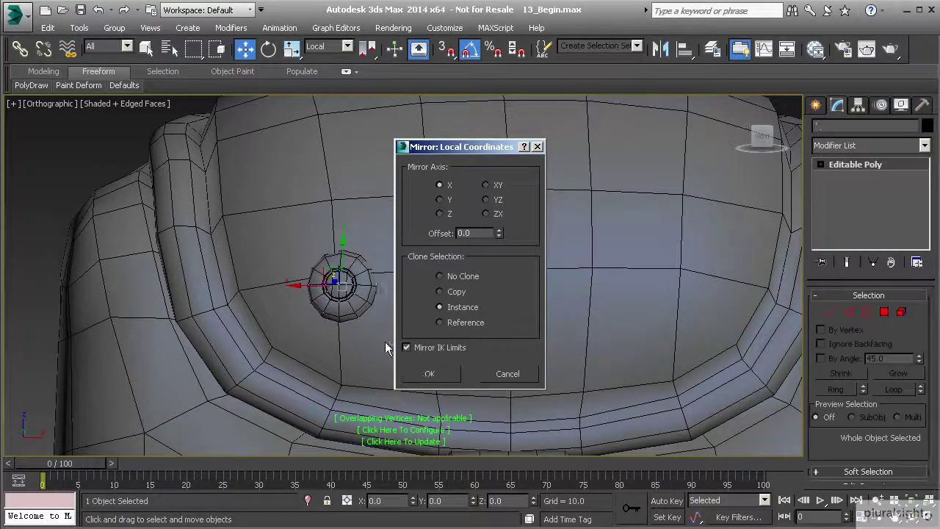
# Try moving the mirrored button across to the opposite side of the flap, and undo that move
pyautogui.moveTo(297, 286); pyautogui.dragTo(629, 294)
pyautogui.keyDown('alt'); pyautogui.moveTo(688, 295); pyautogui.dragTo(567, 283, button='middle'); pyautogui.keyUp('alt')
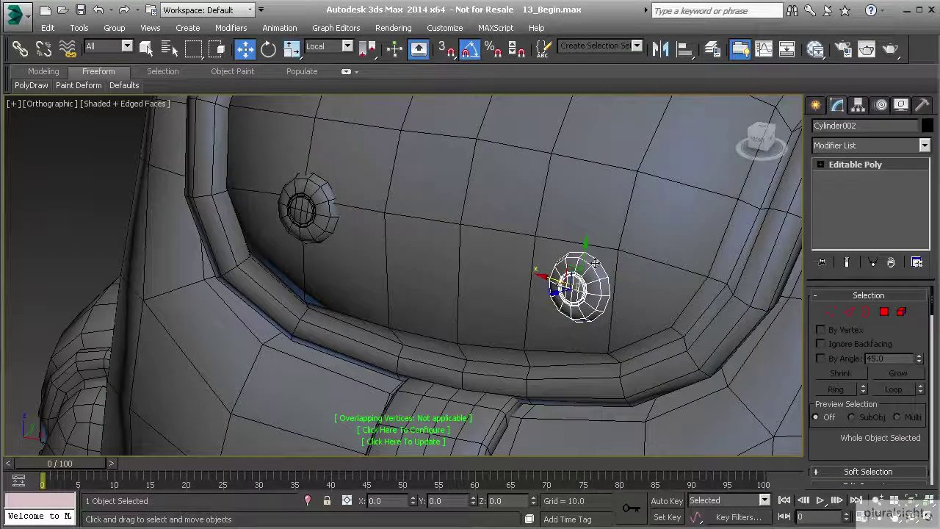
pyautogui.hotkey('ctrl', 'z')
# Mirror the button about its local Y axis as an instance and try moving the copy across the flap
pyautogui.click(712, 49)
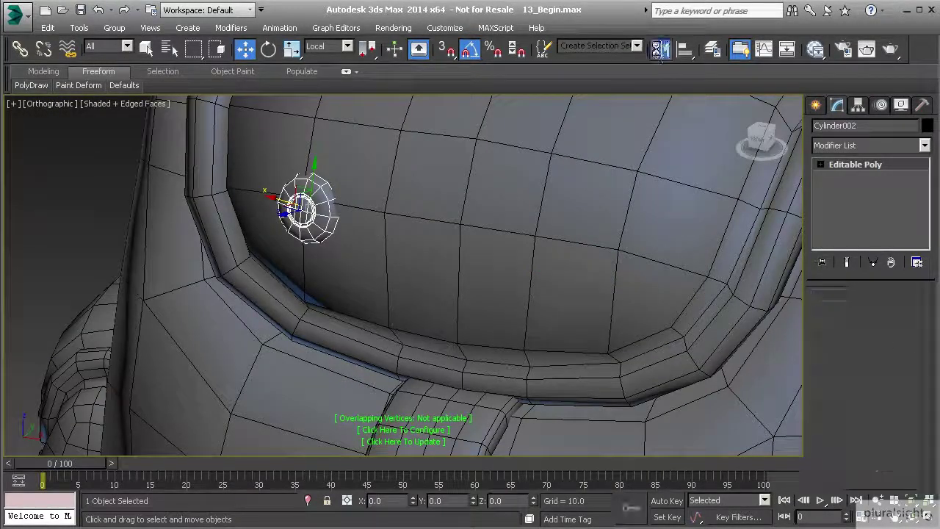
pyautogui.click(439, 199)
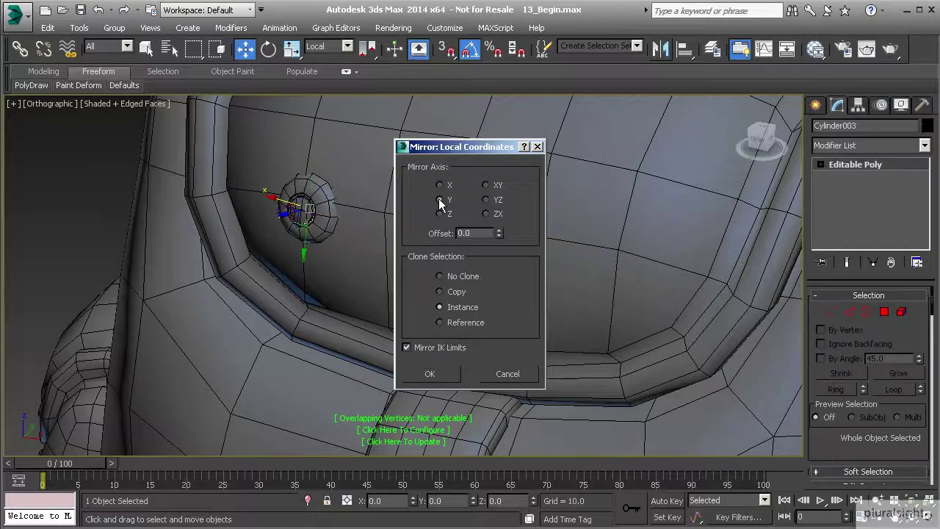
pyautogui.click(430, 374)
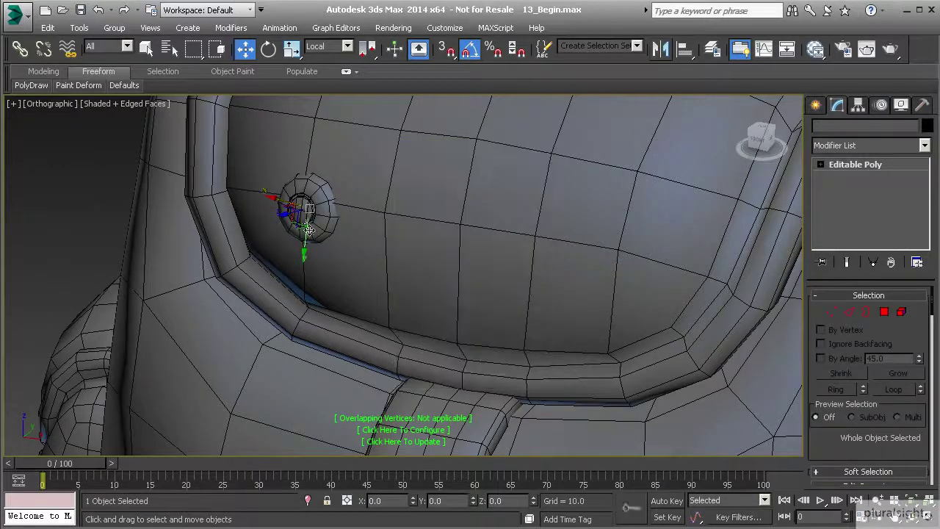
pyautogui.moveTo(283, 204); pyautogui.dragTo(512, 267)
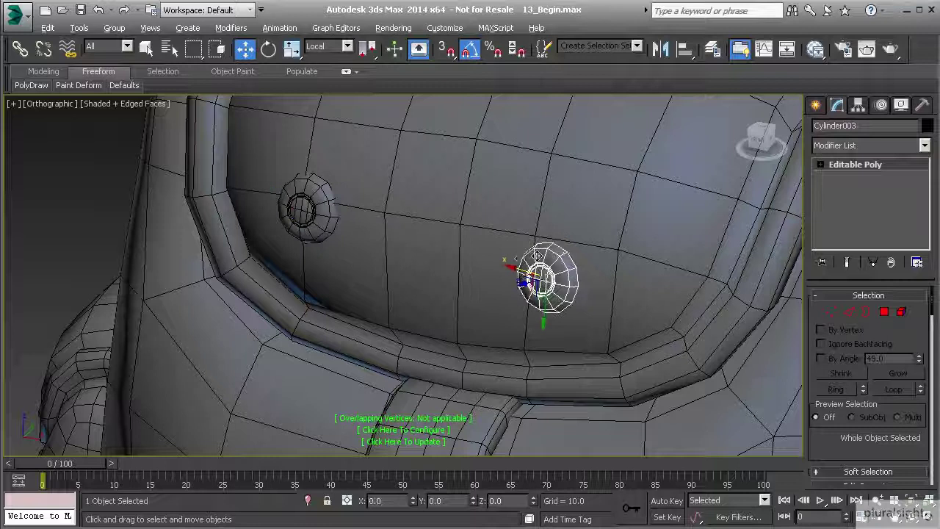
pyautogui.keyDown('alt'); pyautogui.moveTo(512, 267); pyautogui.dragTo(408, 254, button='middle'); pyautogui.keyUp('alt')
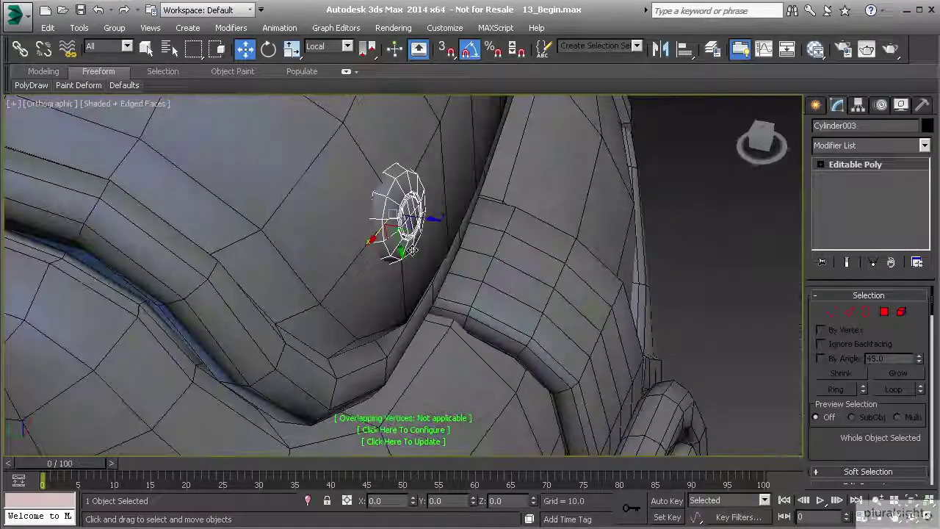
# Switch the viewport to wireframe display and select the original button among the overlapping copies
pyautogui.press('F3')
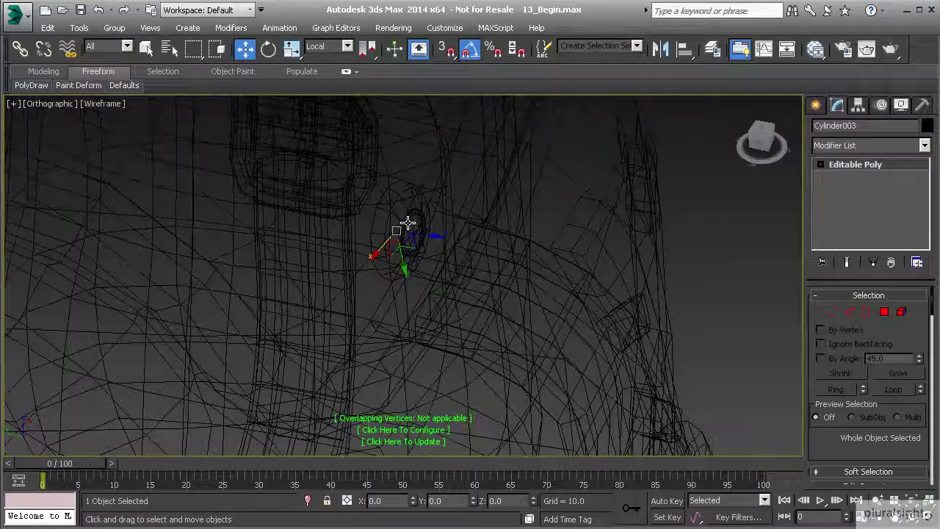
pyautogui.click(405, 222)
pyautogui.keyDown('alt'); pyautogui.moveTo(406, 223); pyautogui.dragTo(415, 253, button='middle'); pyautogui.keyUp('alt')
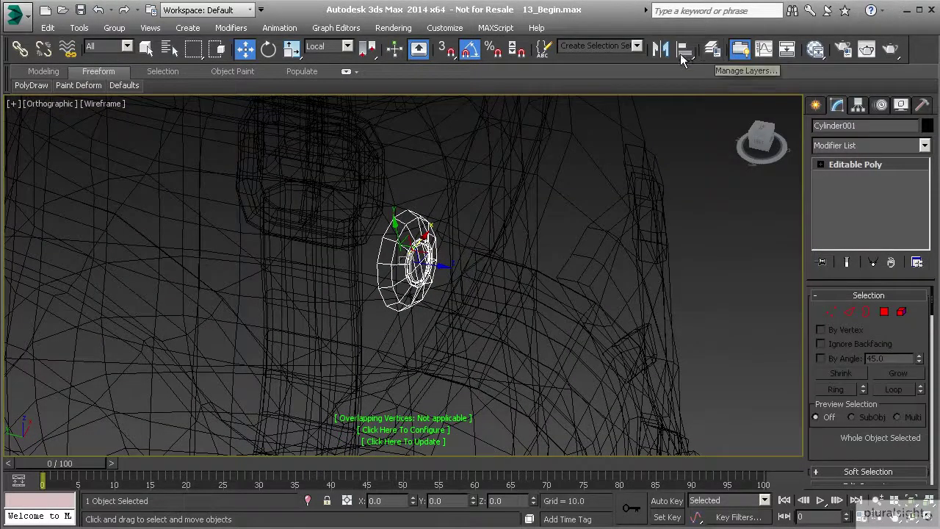
pyautogui.click(660, 49)
pyautogui.moveTo(443, 150); pyautogui.dragTo(597, 151)
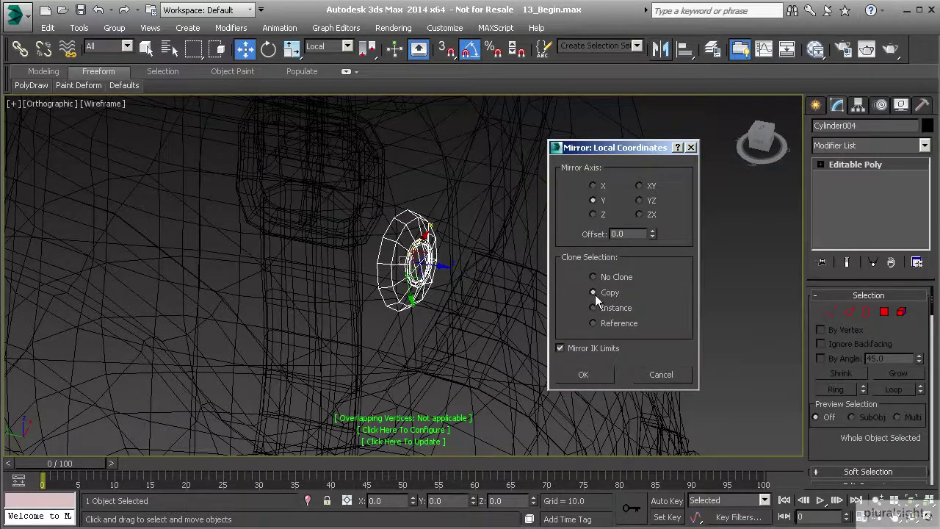
pyautogui.click(594, 186)
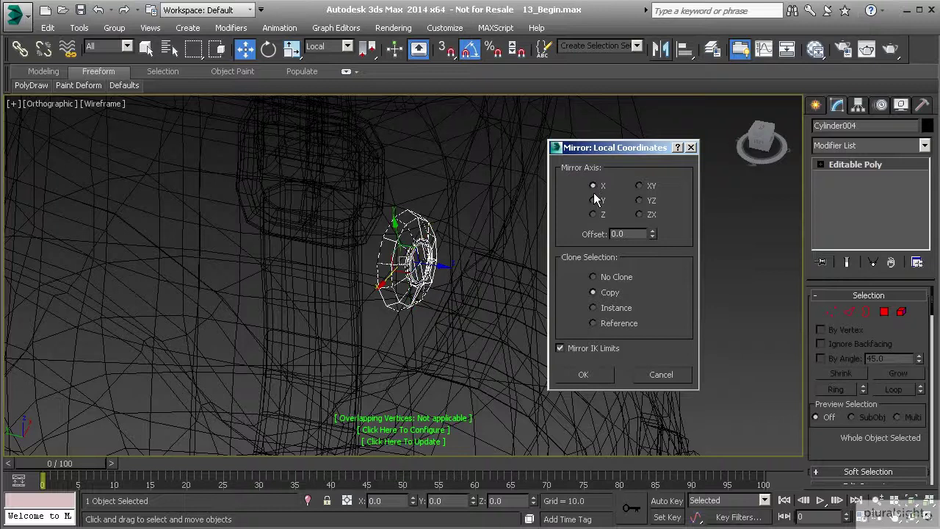
pyautogui.click(593, 200)
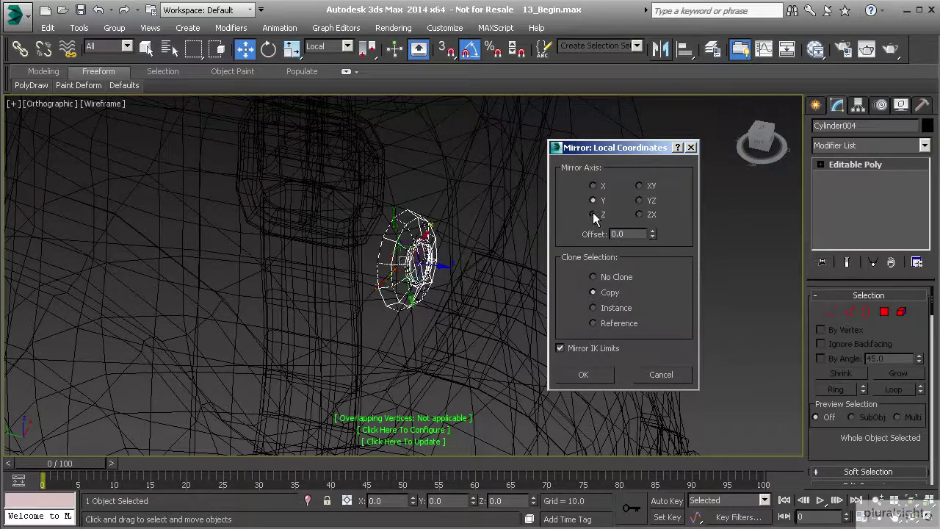
pyautogui.click(594, 214)
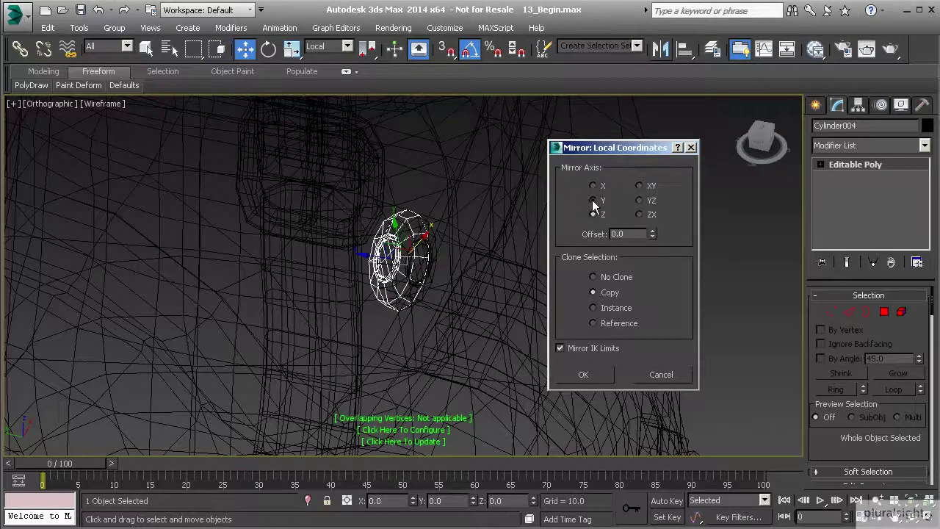
pyautogui.click(593, 200)
pyautogui.click(593, 186)
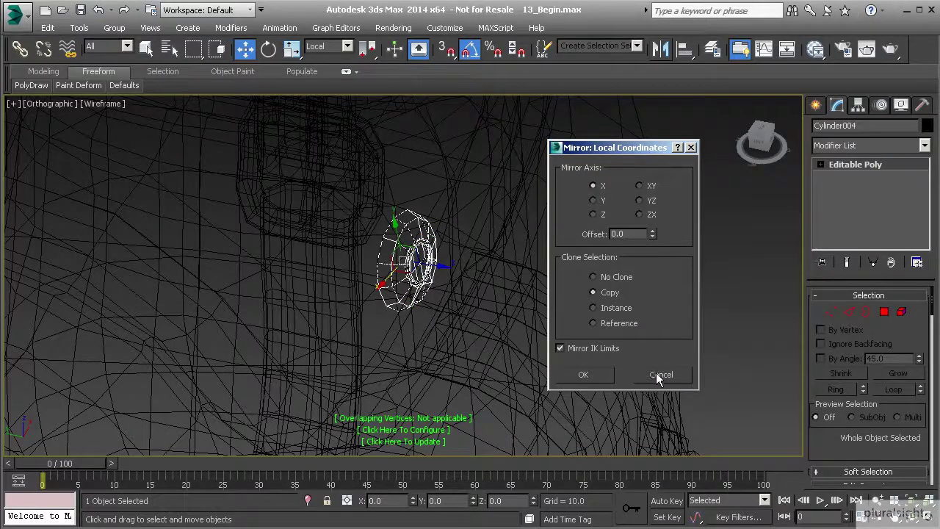
pyautogui.click(657, 372)
# Set the reference coordinate system to View and move the original button along X, off its overlapping copies
pyautogui.click(328, 46)
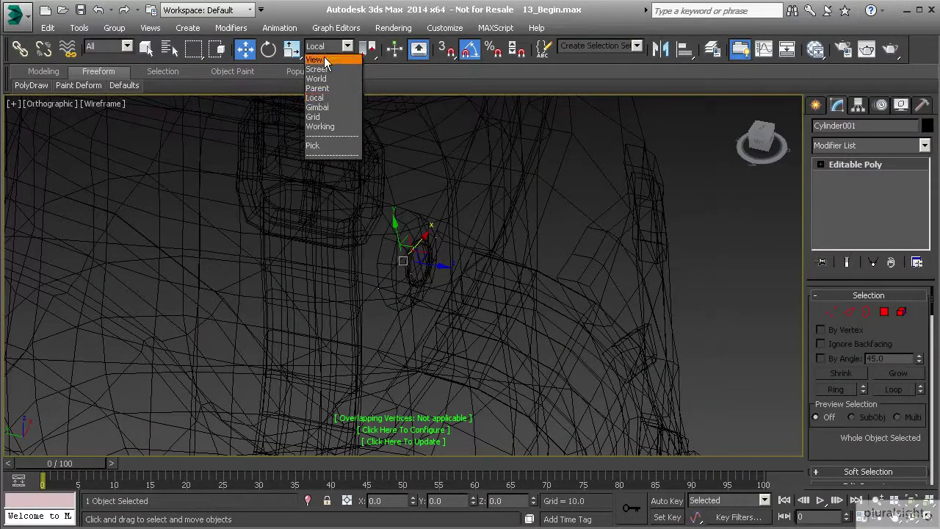
pyautogui.click(316, 60)
pyautogui.scroll(5, 470, 230)
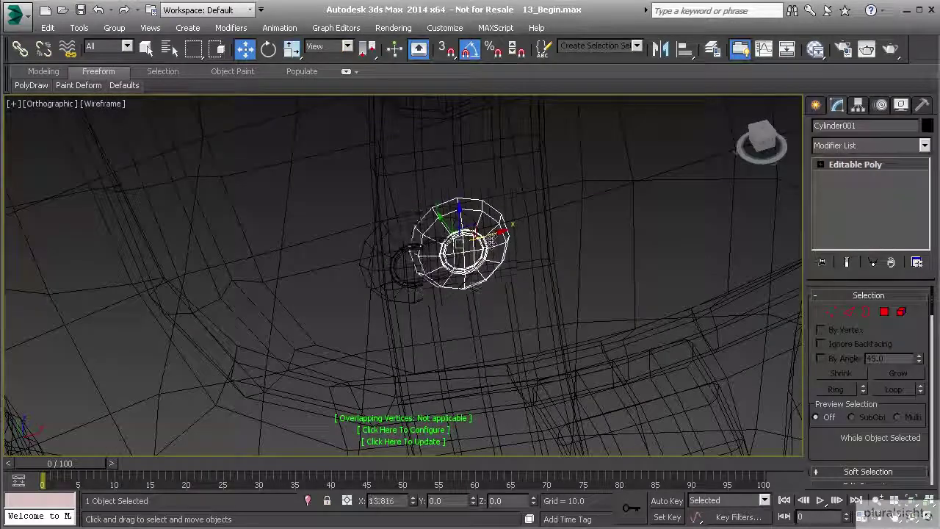
# Delete the original button and the first mirrored copy, and select the one remaining button
pyautogui.press('Delete')
pyautogui.click(428, 233)
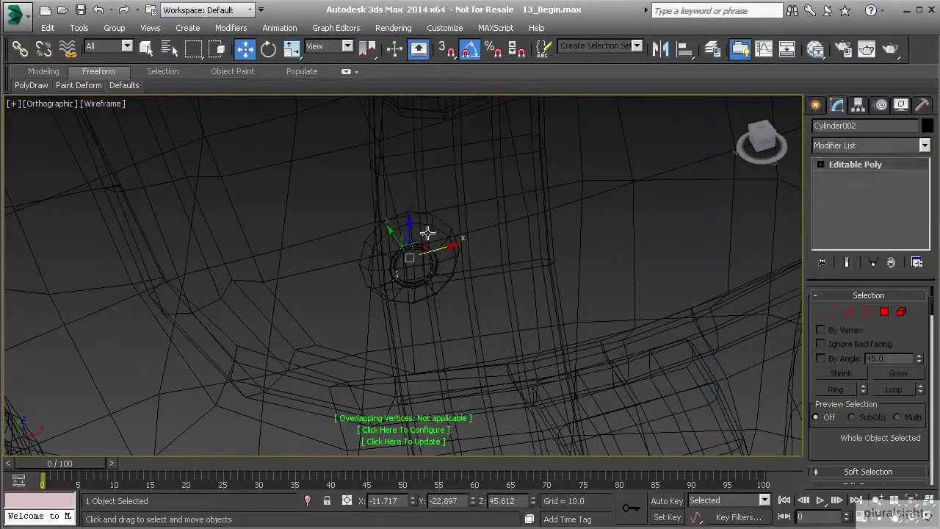
pyautogui.press('Delete')
pyautogui.click(430, 227)
pyautogui.press('Delete')
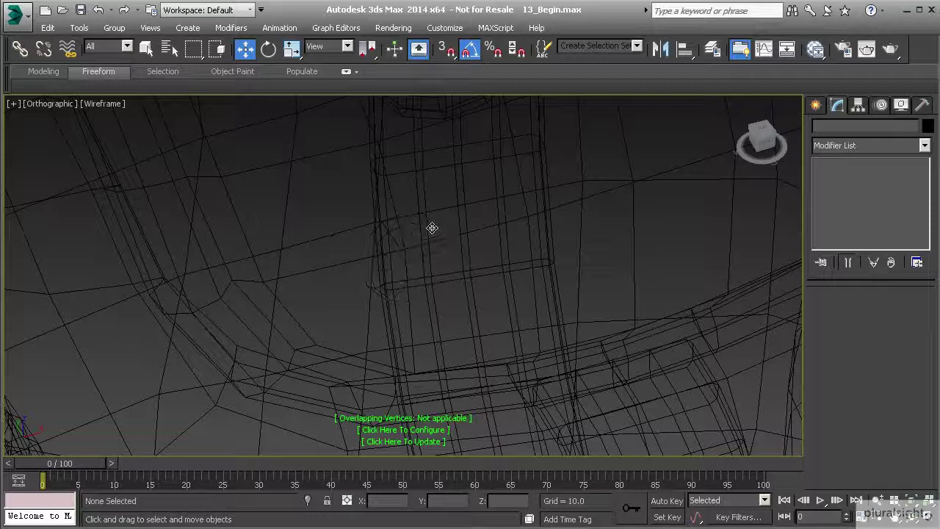
pyautogui.click(428, 238)
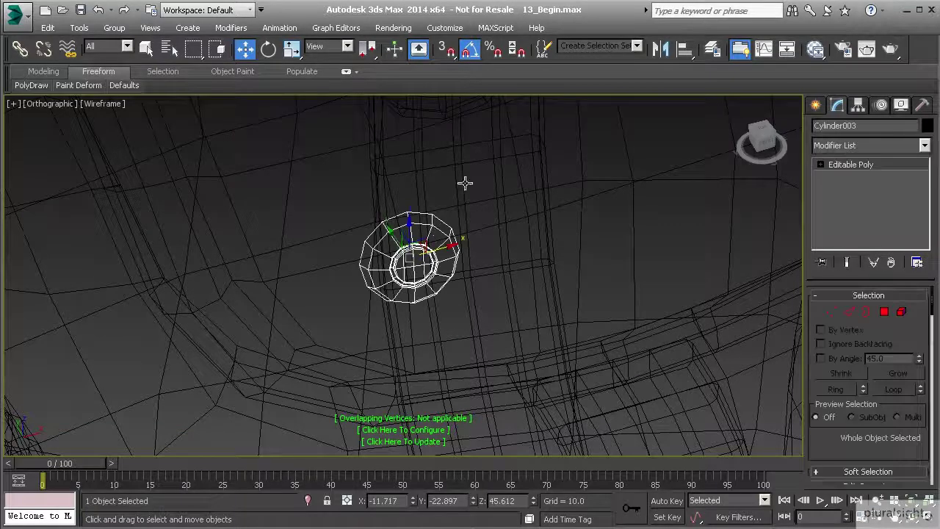
# Mirror the selected button about the X axis as an instance
pyautogui.click(661, 50)
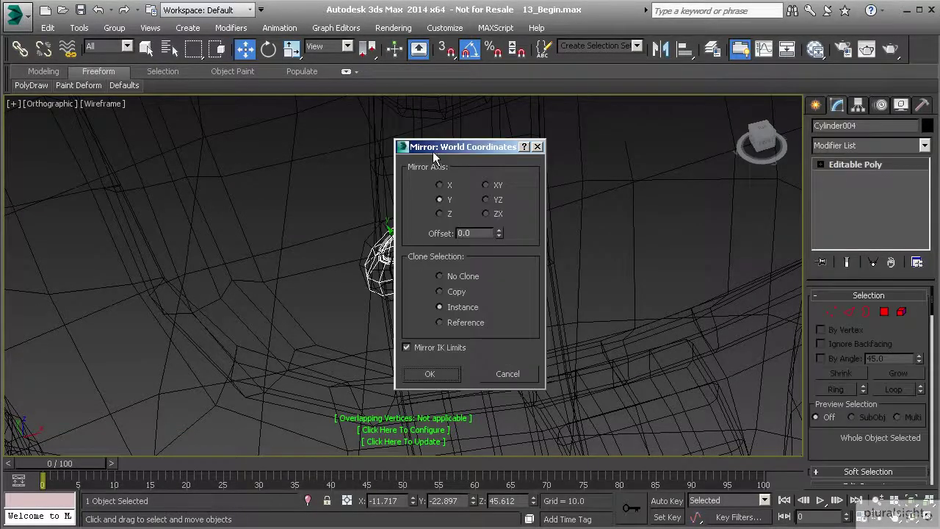
pyautogui.moveTo(433, 152); pyautogui.dragTo(589, 151)
pyautogui.click(596, 187)
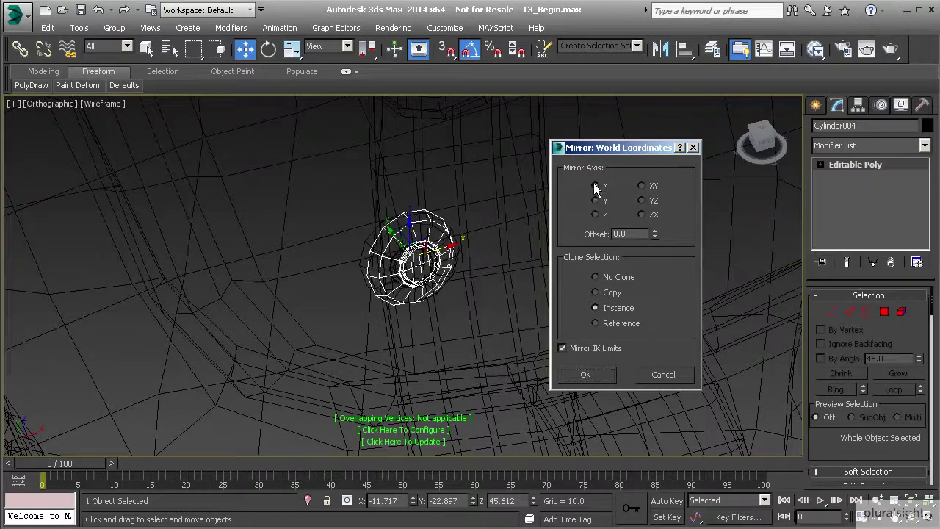
pyautogui.click(595, 380)
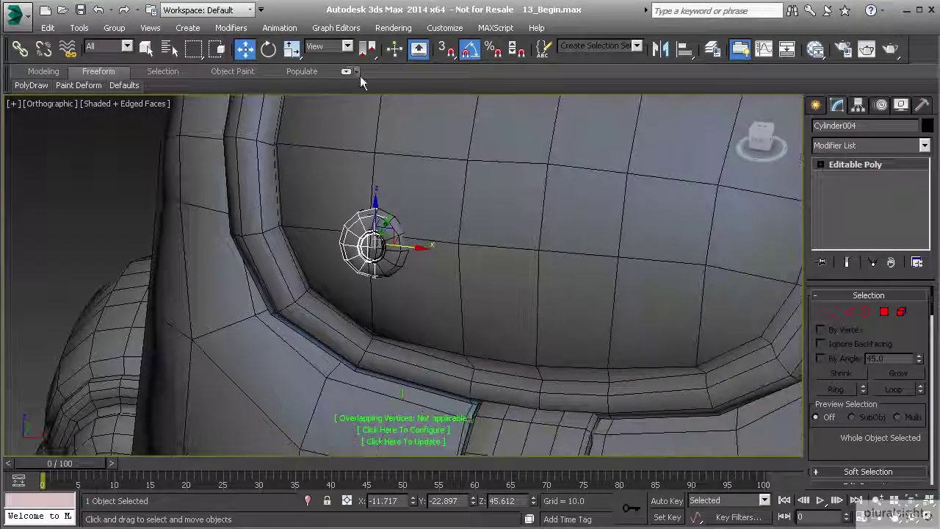
# Move the mirrored button along X to the flap's other side, at about X 122, and check its placement
pyautogui.moveTo(411, 248); pyautogui.dragTo(735, 282)
pyautogui.keyDown('alt'); pyautogui.moveTo(736, 282); pyautogui.dragTo(728, 321, button='middle'); pyautogui.keyUp('alt')
pyautogui.moveTo(732, 294); pyautogui.dragTo(731, 291)
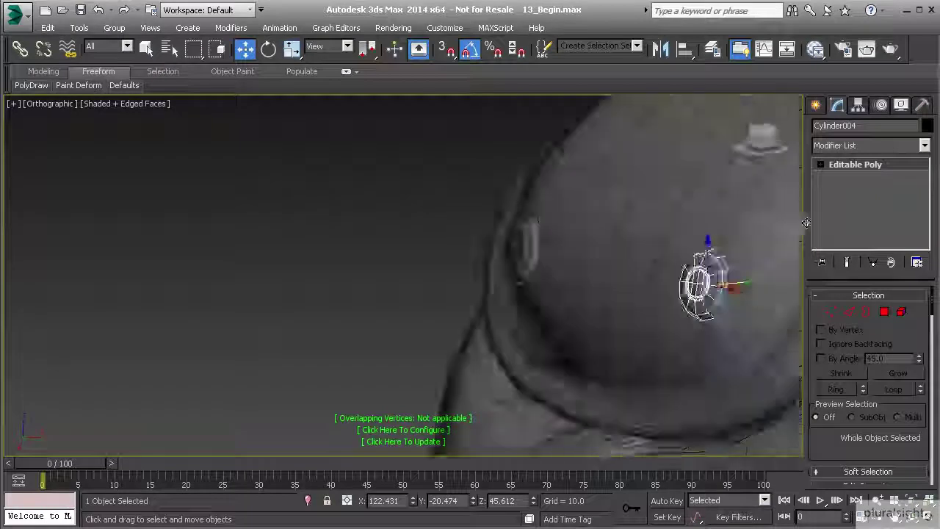
pyautogui.keyDown('alt'); pyautogui.moveTo(806, 223); pyautogui.dragTo(898, 197, button='middle'); pyautogui.keyUp('alt')
pyautogui.moveTo(707, 291)
pyautogui.keyDown('alt'); pyautogui.mouseDown(button='middle')
pyautogui.moveTo(771, 293)
pyautogui.moveTo(727, 319)
pyautogui.moveTo(693, 324)
pyautogui.moveTo(714, 304)
pyautogui.mouseUp(button='middle'); pyautogui.keyUp('alt')
pyautogui.scroll(-3, 714, 304)
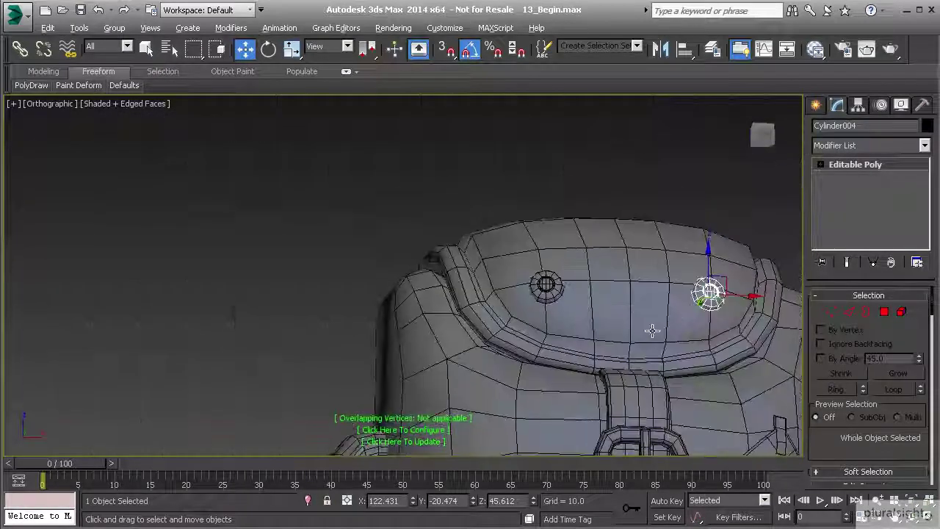
# Clone the original flap button as an instance straight down along Z to about -340, beneath the backpack
pyautogui.keyDown('alt'); pyautogui.moveTo(652, 331); pyautogui.dragTo(627, 303, button='middle'); pyautogui.keyUp('alt')
pyautogui.moveTo(627, 303); pyautogui.dragTo(493, 233, button='middle')
pyautogui.scroll(-3, 500, 220)
pyautogui.click(476, 153)
pyautogui.keyDown('alt'); pyautogui.moveTo(475, 153); pyautogui.dragTo(335, 207, button='middle'); pyautogui.keyUp('alt')
pyautogui.keyDown('alt'); pyautogui.moveTo(541, 306); pyautogui.dragTo(473, 213, button='middle'); pyautogui.keyUp('alt')
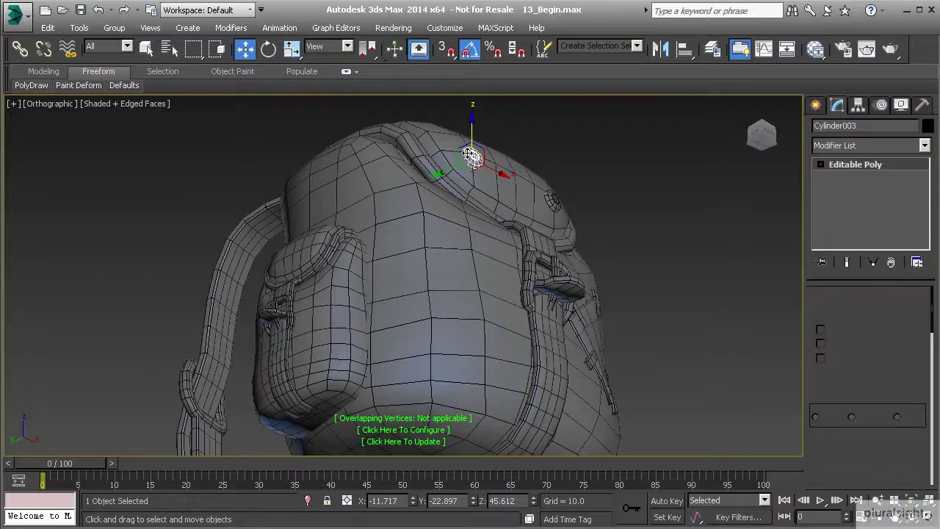
pyautogui.keyDown('shift'); pyautogui.moveTo(471, 132); pyautogui.dragTo(472, 447); pyautogui.keyUp('shift')
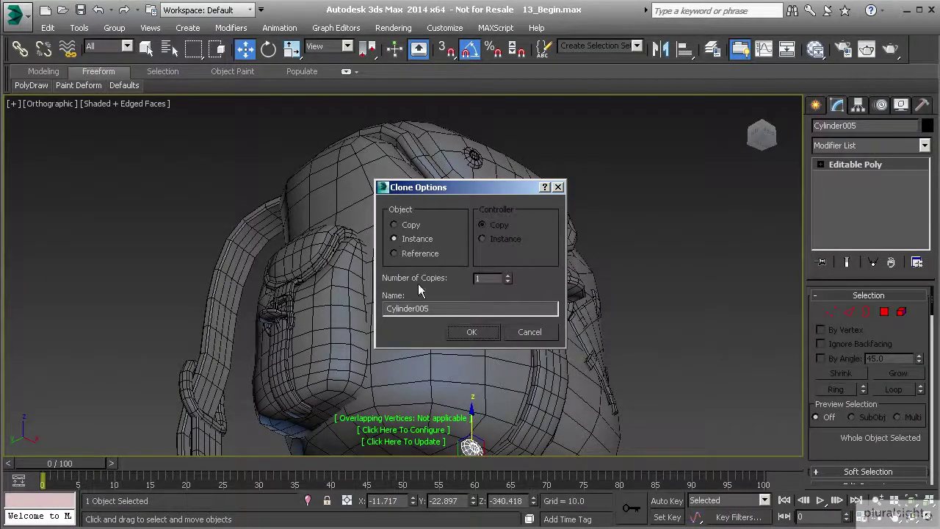
pyautogui.click(470, 338)
pyautogui.moveTo(474, 382)
pyautogui.mouseDown(button='middle')
pyautogui.moveTo(434, 262)
pyautogui.moveTo(430, 269)
pyautogui.moveTo(446, 237)
pyautogui.moveTo(448, 301)
pyautogui.mouseUp(button='middle')
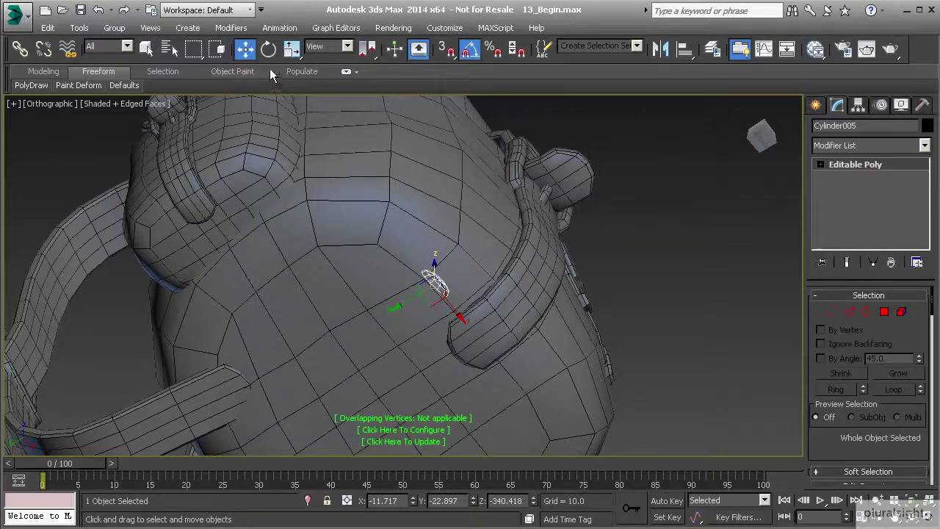
# Reset the cloned button's X and Z rotation to 0
pyautogui.click(270, 53)
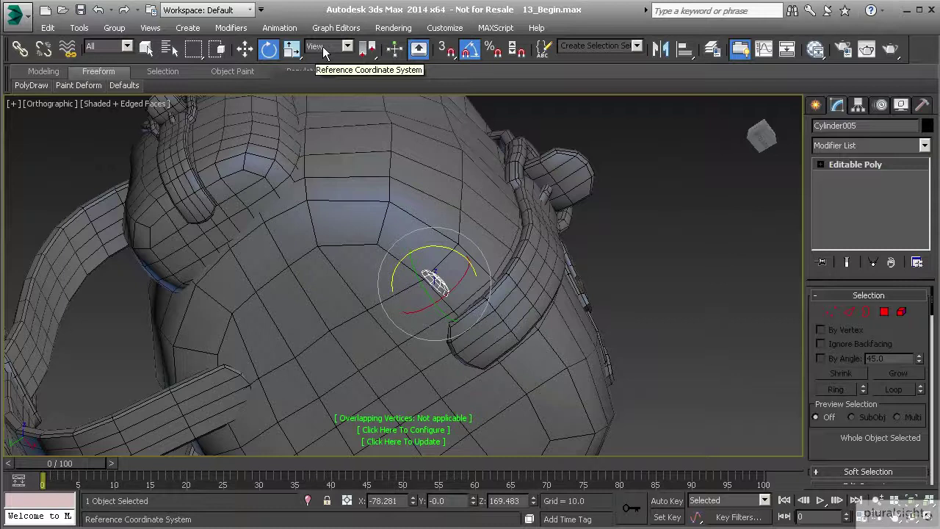
pyautogui.doubleClick(397, 502)
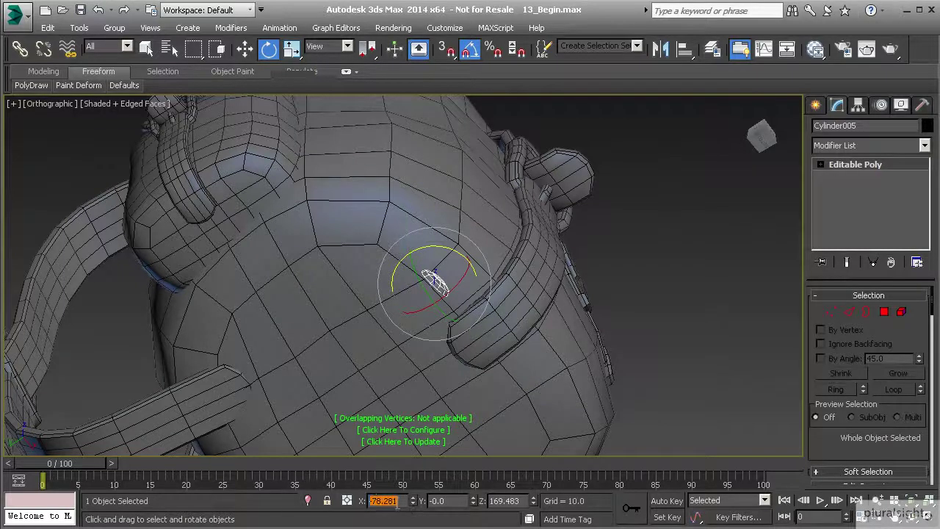
pyautogui.write('0')
pyautogui.press('Return')
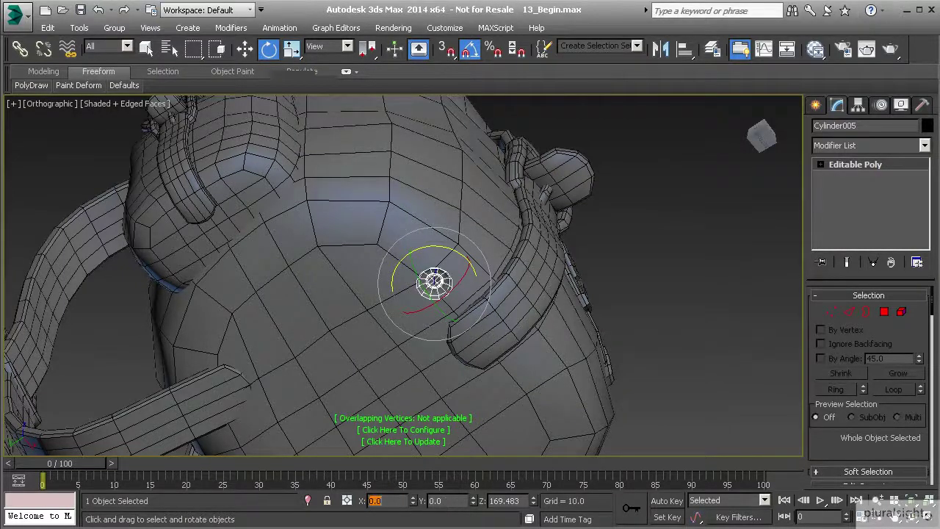
pyautogui.doubleClick(514, 500)
pyautogui.write('0')
pyautogui.press('Return')
# Flip the cloned button to face downward by setting its X rotation to -180
pyautogui.keyDown('alt'); pyautogui.moveTo(464, 297); pyautogui.dragTo(451, 390, button='middle'); pyautogui.keyUp('alt')
pyautogui.keyDown('alt'); pyautogui.moveTo(440, 305); pyautogui.dragTo(467, 371, button='middle'); pyautogui.keyUp('alt')
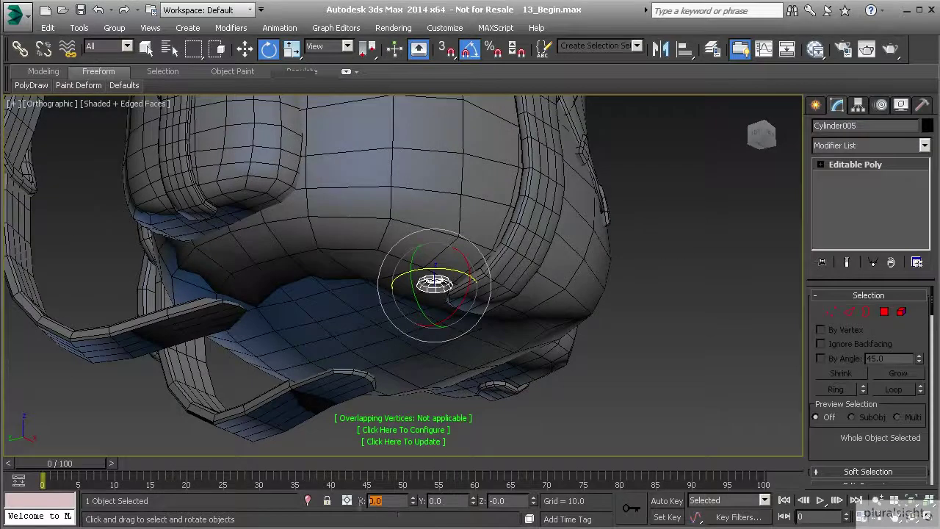
pyautogui.write('-180')
pyautogui.press('Return')
# Move the button onto the rounded end of the first shoulder strap under the pack, at about Z -319
pyautogui.keyDown('alt'); pyautogui.moveTo(426, 323); pyautogui.dragTo(449, 296, button='middle'); pyautogui.keyUp('alt')
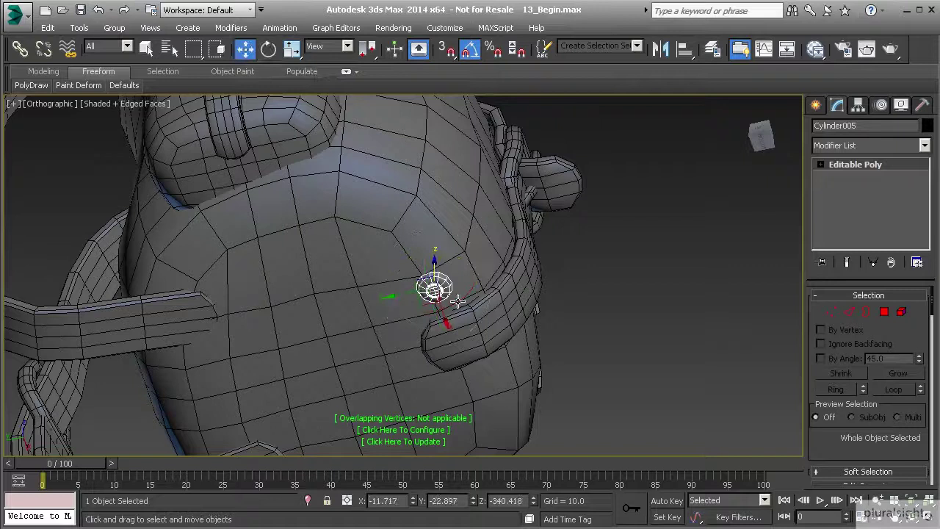
pyautogui.moveTo(457, 301); pyautogui.dragTo(182, 340)
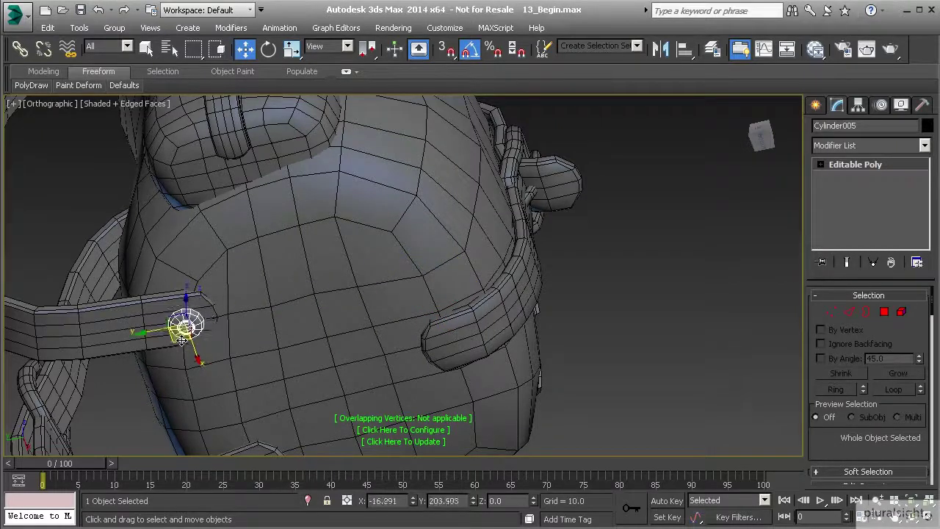
pyautogui.keyDown('alt'); pyautogui.moveTo(182, 340); pyautogui.dragTo(275, 193, button='middle'); pyautogui.keyUp('alt')
pyautogui.moveTo(220, 265); pyautogui.dragTo(199, 250)
pyautogui.keyDown('alt'); pyautogui.moveTo(199, 249); pyautogui.dragTo(254, 202, button='middle'); pyautogui.keyUp('alt')
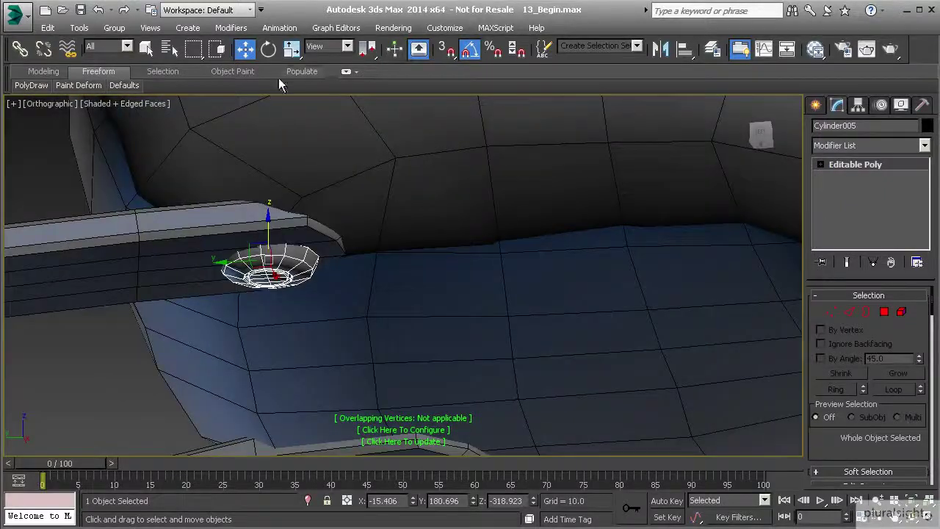
# Rotate the button freely about X to about 176 degrees so it follows the slope of the strap
pyautogui.click(269, 49)
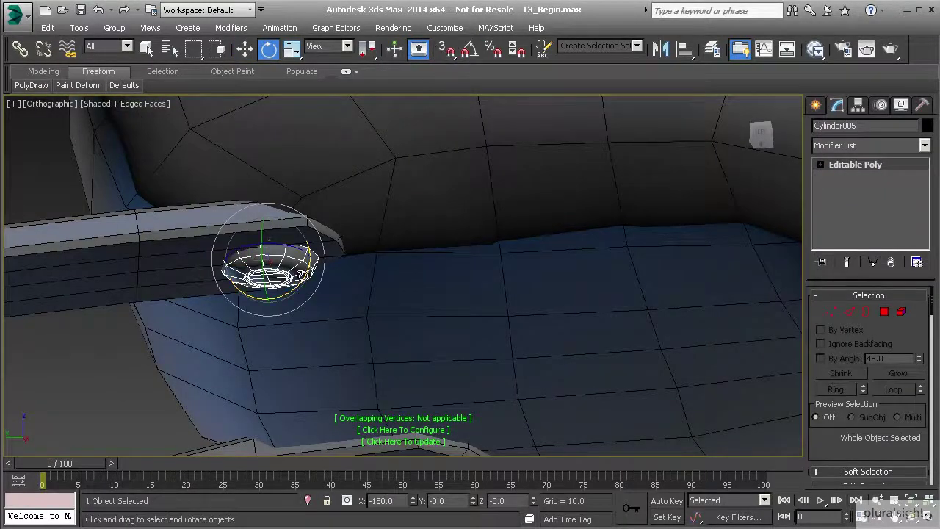
pyautogui.moveTo(301, 273); pyautogui.dragTo(292, 283)
pyautogui.keyDown('alt'); pyautogui.moveTo(292, 284); pyautogui.dragTo(327, 262, button='middle'); pyautogui.keyUp('alt')
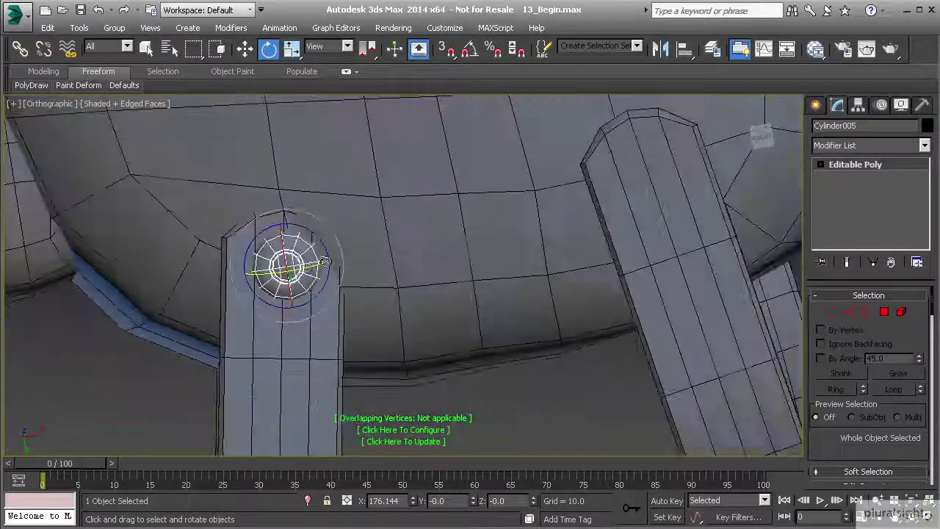
# Clone the button as an instance onto the other shoulder strap, lower it to about Z -329 and center it on the strap's end
pyautogui.press('w')
pyautogui.keyDown('shift'); pyautogui.moveTo(328, 261); pyautogui.dragTo(667, 201); pyautogui.keyUp('shift')
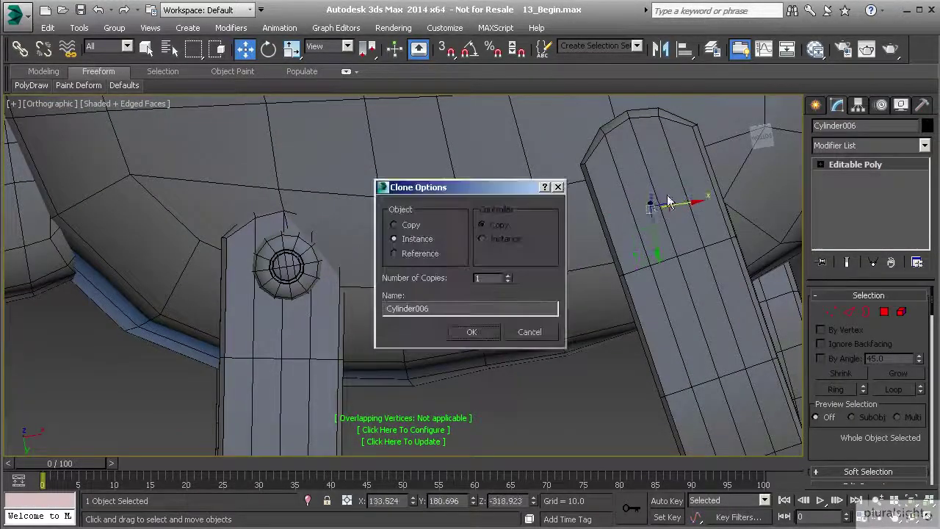
pyautogui.click(473, 335)
pyautogui.moveTo(473, 334)
pyautogui.keyDown('alt'); pyautogui.mouseDown(button='middle')
pyautogui.moveTo(571, 237)
pyautogui.moveTo(539, 224)
pyautogui.mouseUp(button='middle'); pyautogui.keyUp('alt')
pyautogui.moveTo(535, 237); pyautogui.dragTo(535, 242)
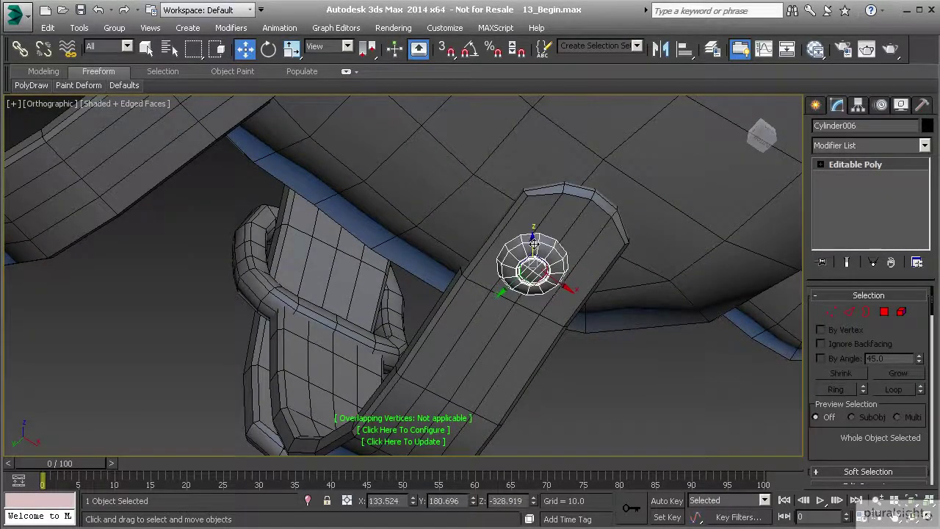
pyautogui.keyDown('alt'); pyautogui.moveTo(535, 243); pyautogui.dragTo(602, 193, button='middle'); pyautogui.keyUp('alt')
pyautogui.moveTo(519, 287); pyautogui.dragTo(542, 291)
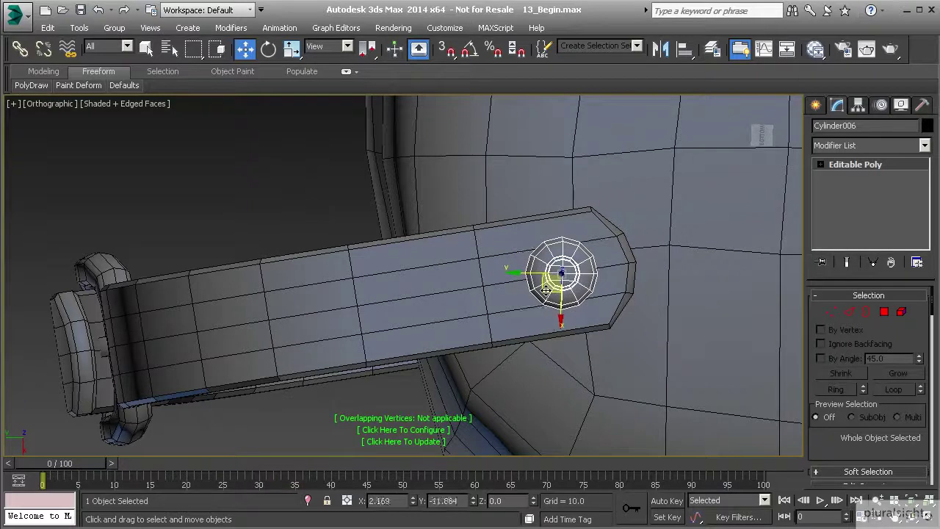
# Select the first shoulder strap's button and nudge it into better alignment with the strap's end
pyautogui.keyDown('alt'); pyautogui.moveTo(543, 287); pyautogui.dragTo(424, 331, button='middle'); pyautogui.keyUp('alt')
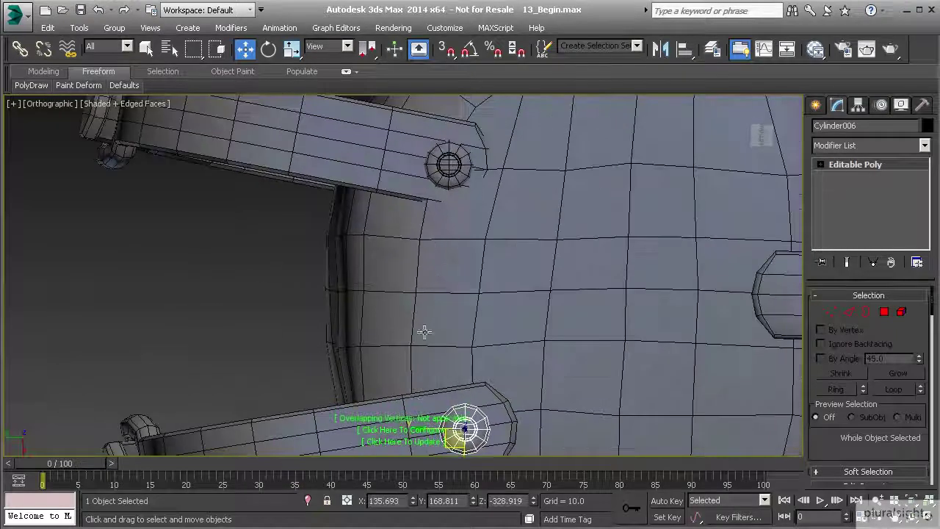
pyautogui.click(451, 172)
pyautogui.moveTo(438, 178); pyautogui.dragTo(436, 180)
# Select the second shoulder strap's button and tilt it slightly to match the strap's underside, seating it at about Z -327
pyautogui.click(462, 430)
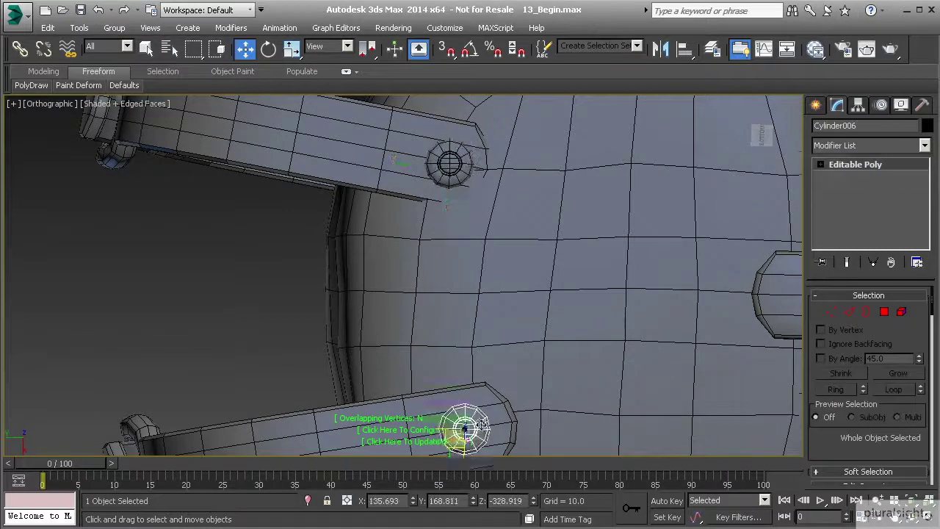
pyautogui.keyDown('alt'); pyautogui.moveTo(463, 430); pyautogui.dragTo(426, 355, button='middle'); pyautogui.keyUp('alt')
pyautogui.scroll(4, 427, 356)
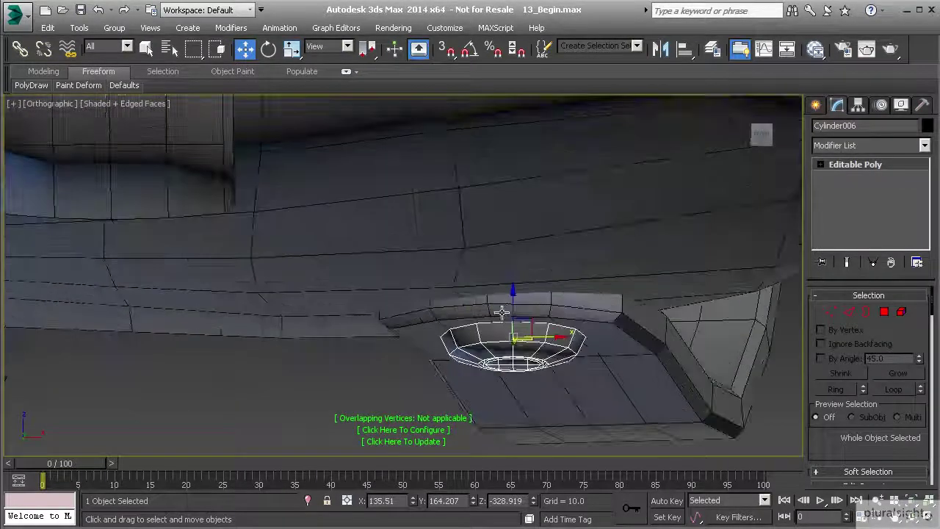
pyautogui.keyDown('alt'); pyautogui.moveTo(501, 312); pyautogui.dragTo(624, 294, button='middle'); pyautogui.keyUp('alt')
pyautogui.click(268, 48)
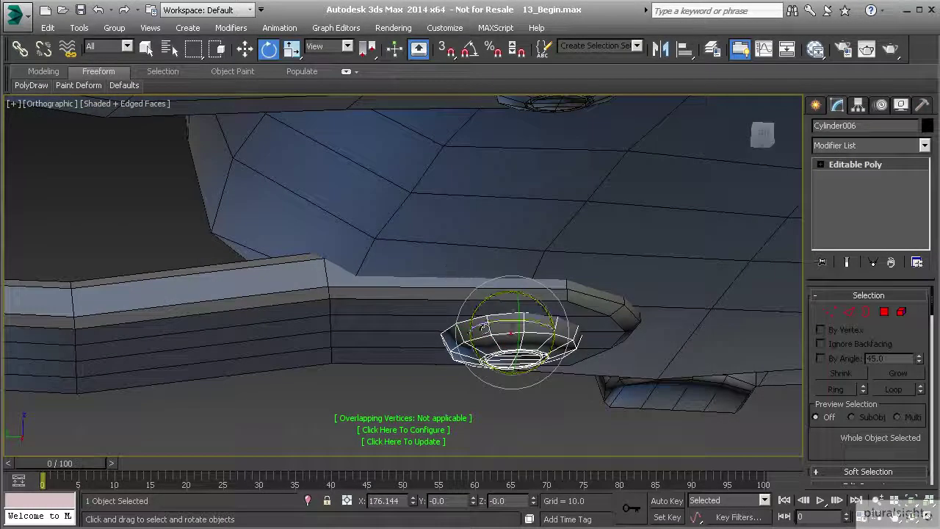
pyautogui.moveTo(483, 326); pyautogui.dragTo(510, 296)
pyautogui.press('w')
# Clone the second shoulder strap's button as an instance onto the front center strap's end beneath the pack
pyautogui.keyDown('alt'); pyautogui.moveTo(510, 296); pyautogui.dragTo(404, 260, button='middle'); pyautogui.keyUp('alt')
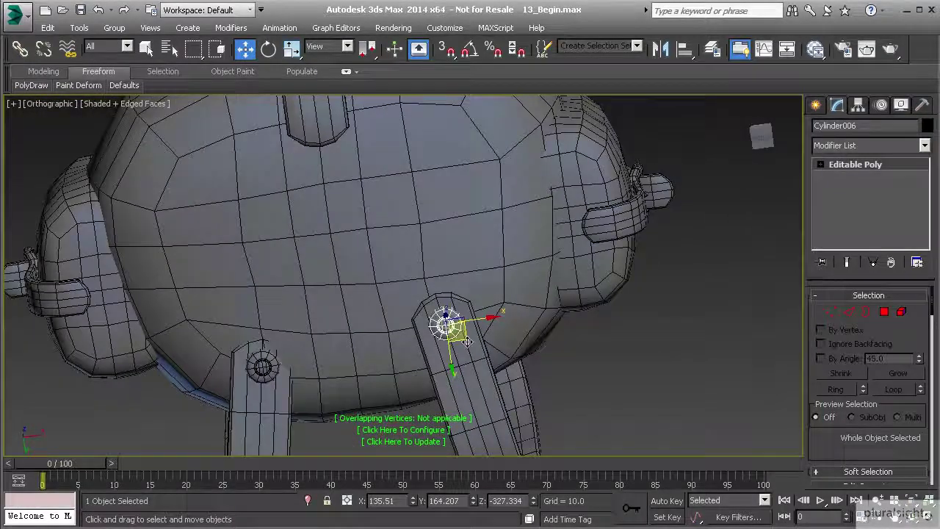
pyautogui.keyDown('shift'); pyautogui.moveTo(467, 341); pyautogui.dragTo(323, 123); pyautogui.keyUp('shift')
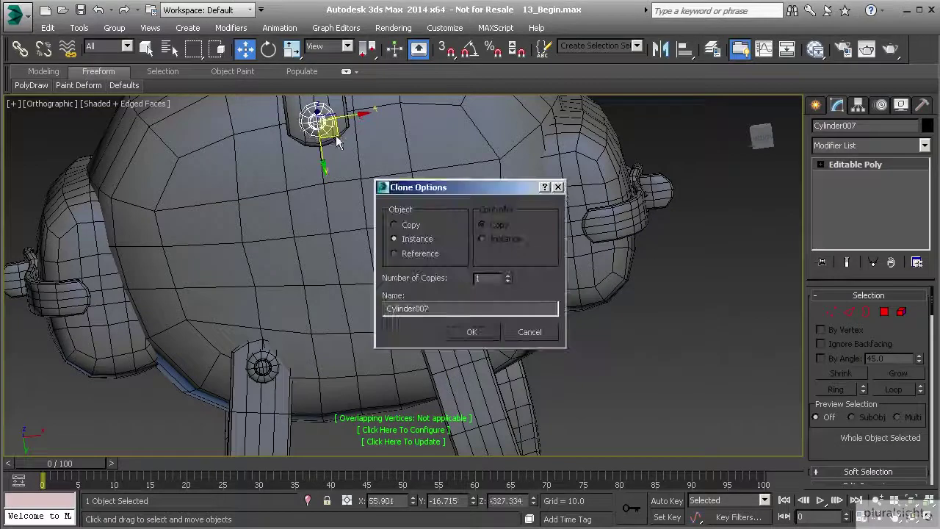
pyautogui.click(471, 331)
# Tilt the front center strap's button about X and raise it to about Z -325 so it sits flush against the strap
pyautogui.moveTo(384, 247)
pyautogui.keyDown('alt'); pyautogui.mouseDown(button='middle')
pyautogui.moveTo(348, 250)
pyautogui.moveTo(423, 307)
pyautogui.moveTo(315, 230)
pyautogui.moveTo(307, 250)
pyautogui.mouseUp(button='middle'); pyautogui.keyUp('alt')
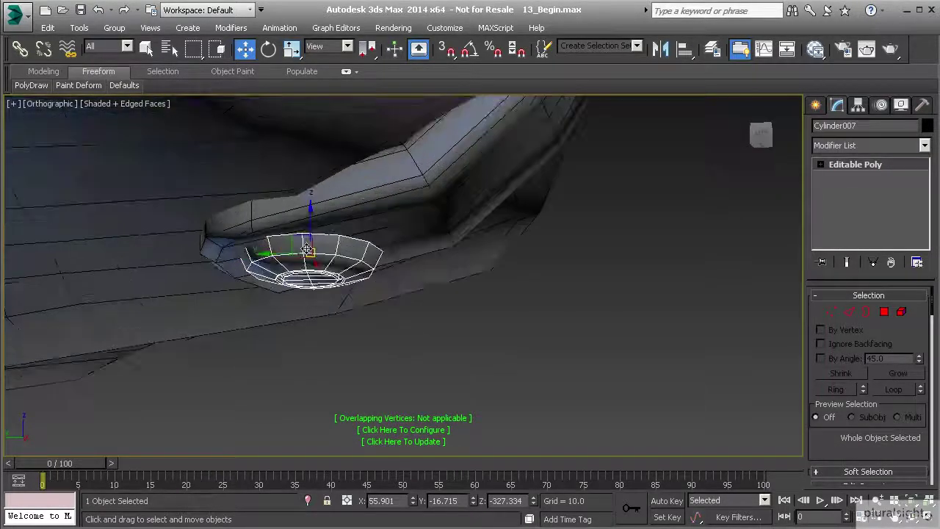
pyautogui.press('e')
pyautogui.moveTo(345, 277); pyautogui.dragTo(347, 266)
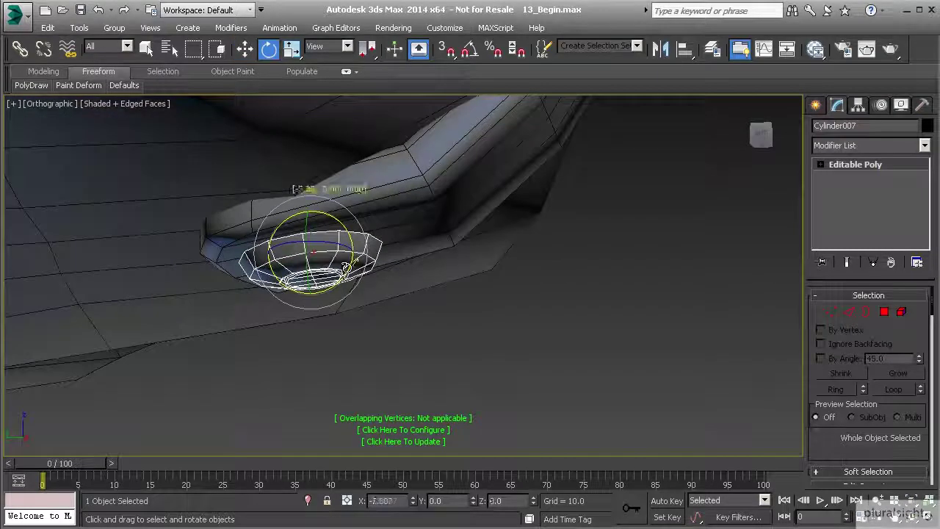
pyautogui.press('w')
pyautogui.moveTo(311, 229); pyautogui.dragTo(311, 219)
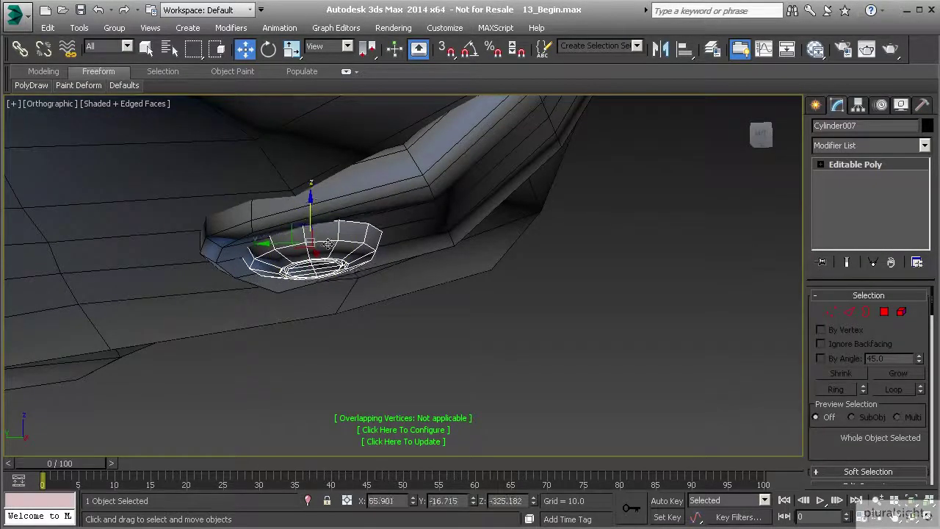
pyautogui.press('e')
pyautogui.moveTo(343, 278); pyautogui.dragTo(341, 266)
pyautogui.press('w')
# Clone the nearest shoulder strap's button as an instance onto the strap end under the adjacent side pocket
pyautogui.keyDown('alt'); pyautogui.moveTo(342, 266); pyautogui.dragTo(374, 264, button='middle'); pyautogui.keyUp('alt')
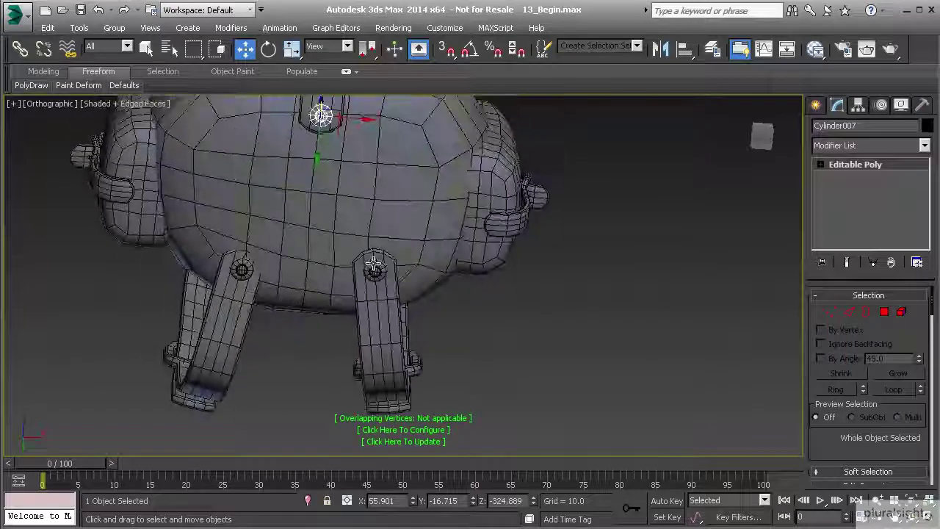
pyautogui.click(374, 266)
pyautogui.moveTo(388, 286)
pyautogui.keyDown('shift'); pyautogui.mouseDown()
pyautogui.moveTo(518, 246)
pyautogui.moveTo(508, 236)
pyautogui.mouseUp(); pyautogui.keyUp('shift')
pyautogui.click(492, 336)
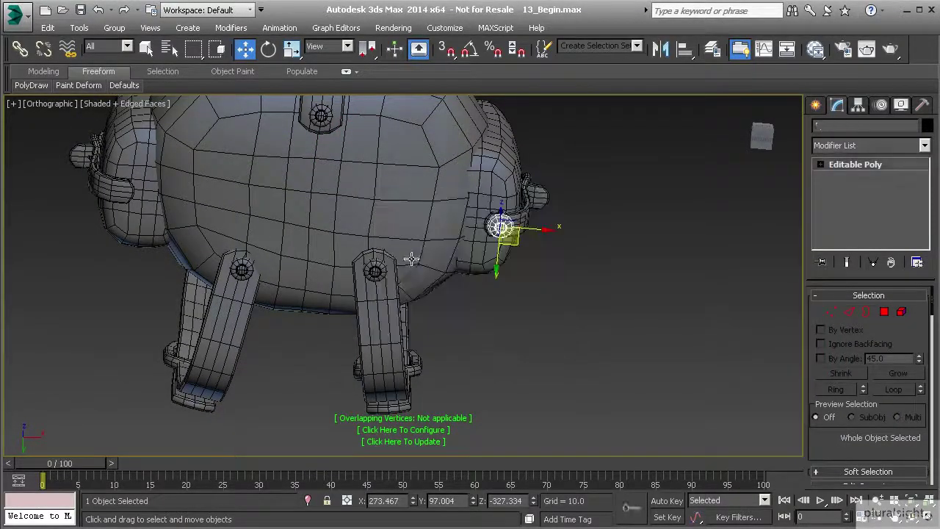
# Align the new button with the side pocket's strap end and raise it along Z to about -298
pyautogui.press('z')
pyautogui.keyDown('alt'); pyautogui.moveTo(416, 242); pyautogui.dragTo(369, 276, button='middle'); pyautogui.keyUp('alt')
pyautogui.moveTo(368, 277); pyautogui.dragTo(348, 282)
pyautogui.keyDown('alt'); pyautogui.moveTo(348, 282); pyautogui.dragTo(312, 323, button='middle'); pyautogui.keyUp('alt')
pyautogui.moveTo(365, 223); pyautogui.dragTo(359, 144)
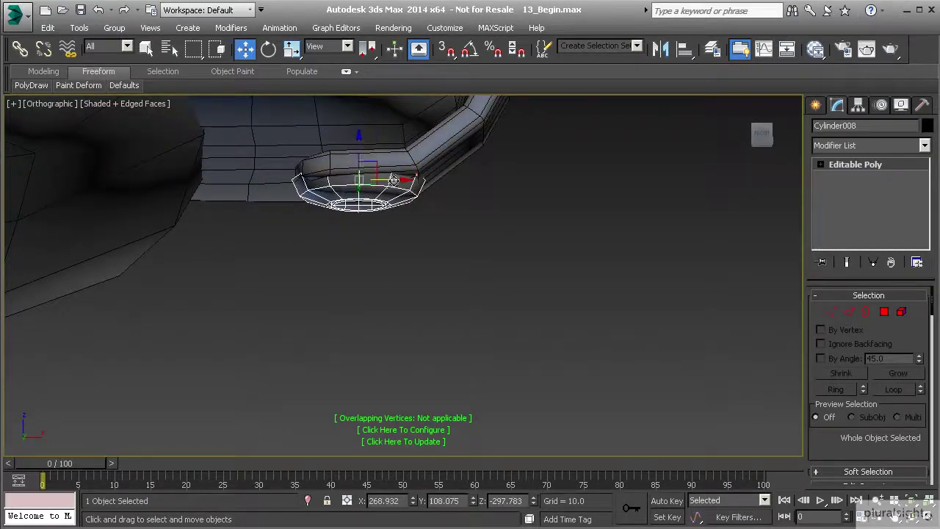
# Center the side pocket's button across its strap end at about X 271, Y 106.7
pyautogui.keyDown('alt'); pyautogui.moveTo(359, 145); pyautogui.dragTo(288, 95, button='middle'); pyautogui.keyUp('alt')
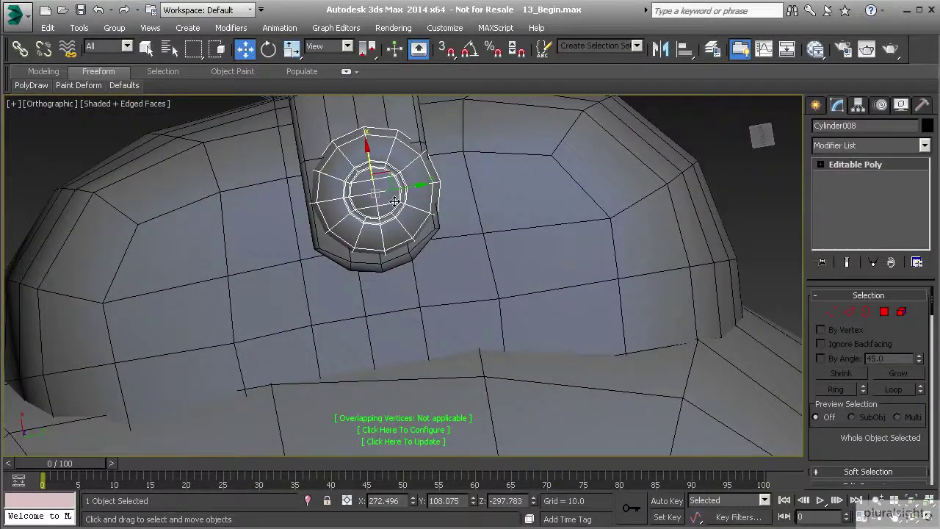
pyautogui.moveTo(385, 173); pyautogui.dragTo(381, 178)
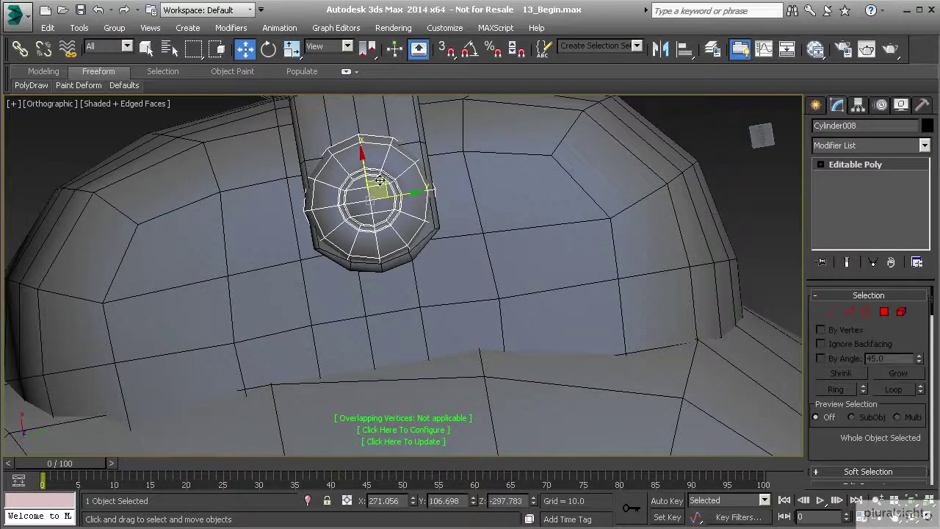
pyautogui.keyDown('alt'); pyautogui.moveTo(381, 179); pyautogui.dragTo(399, 184, button='middle'); pyautogui.keyUp('alt')
# Scale the side pocket's button down uniformly to fit within the strap, and reposition it at about X 269.9, Z -298.4
pyautogui.click(292, 49)
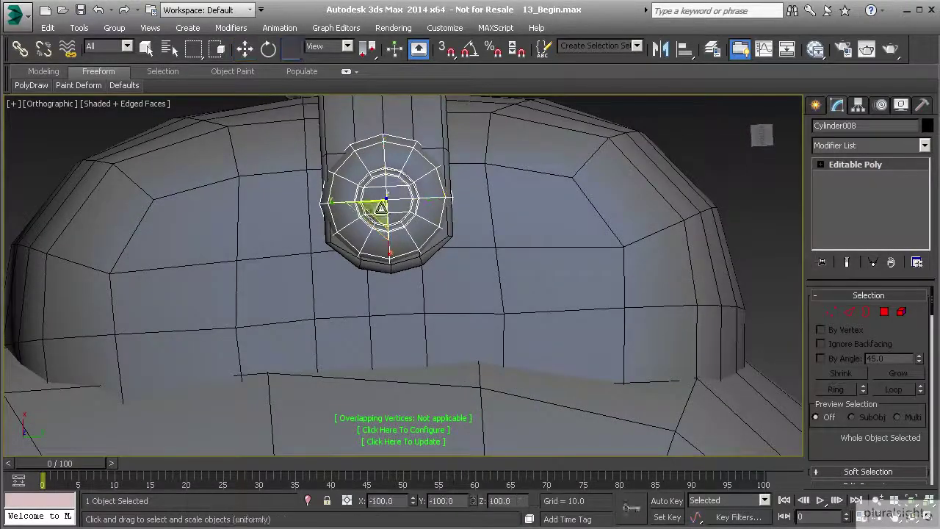
pyautogui.moveTo(438, 215); pyautogui.dragTo(439, 215)
pyautogui.keyDown('alt'); pyautogui.moveTo(439, 215); pyautogui.dragTo(436, 340, button='middle'); pyautogui.keyUp('alt')
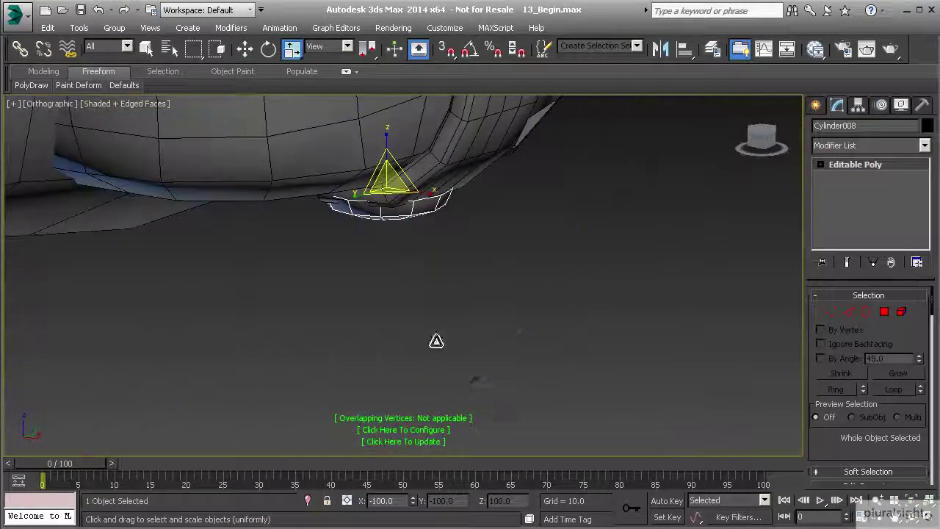
pyautogui.keyDown('alt'); pyautogui.moveTo(384, 223); pyautogui.dragTo(380, 111, button='middle'); pyautogui.keyUp('alt')
pyautogui.press('w')
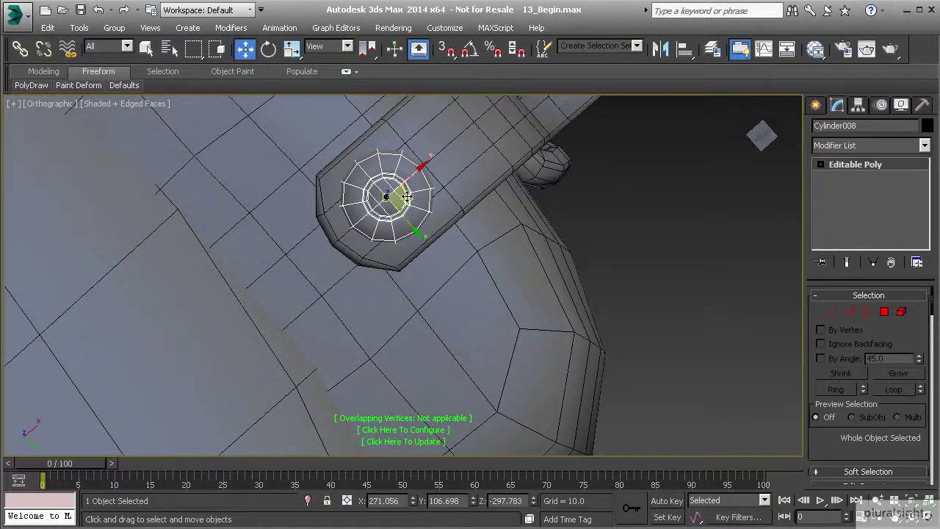
pyautogui.keyDown('alt'); pyautogui.moveTo(406, 197); pyautogui.dragTo(378, 161, button='middle'); pyautogui.keyUp('alt')
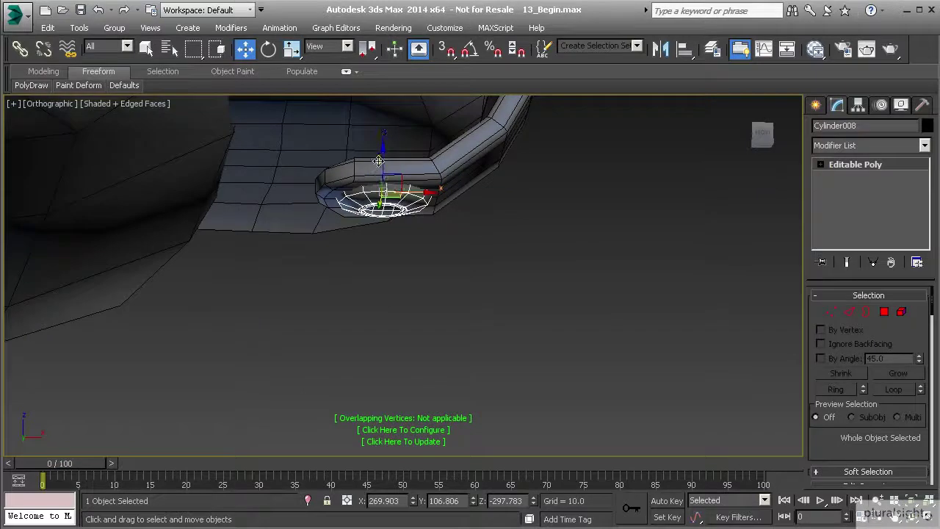
pyautogui.moveTo(378, 160)
pyautogui.mouseDown()
pyautogui.moveTo(396, 179)
pyautogui.moveTo(387, 162)
pyautogui.mouseUp()
# Clone the resized button along X as one instance onto the opposite side pocket's strap end, at about X -163.3
pyautogui.moveTo(534, 252); pyautogui.dragTo(632, 258, button='middle')
pyautogui.scroll(-3, 632, 259)
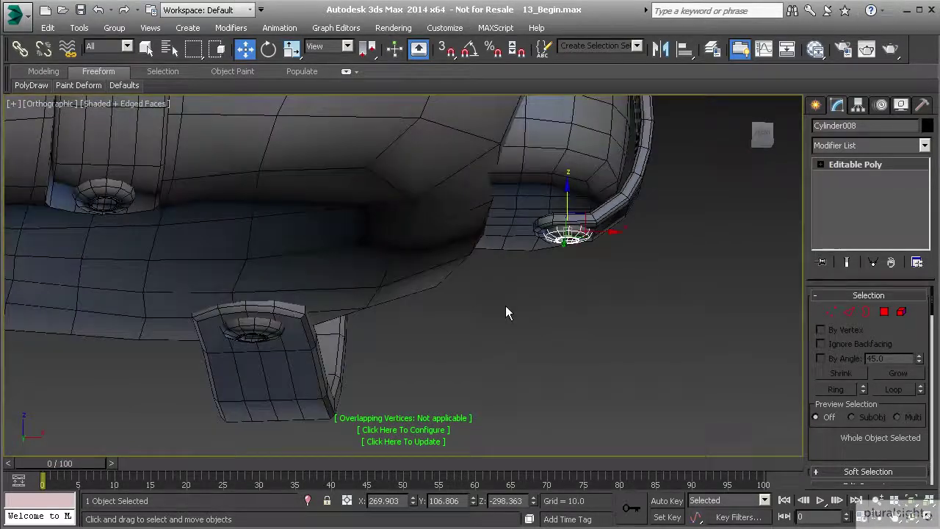
pyautogui.moveTo(506, 305); pyautogui.dragTo(607, 312, button='middle')
pyautogui.keyDown('alt'); pyautogui.moveTo(555, 323); pyautogui.dragTo(519, 239, button='middle'); pyautogui.keyUp('alt')
pyautogui.scroll(-3, 519, 241)
pyautogui.moveTo(476, 269)
pyautogui.mouseDown(button='middle')
pyautogui.moveTo(629, 311)
pyautogui.moveTo(568, 294)
pyautogui.mouseUp(button='middle')
pyautogui.moveTo(749, 269)
pyautogui.keyDown('shift'); pyautogui.mouseDown()
pyautogui.moveTo(209, 290)
pyautogui.moveTo(57, 275)
pyautogui.mouseUp(); pyautogui.keyUp('shift')
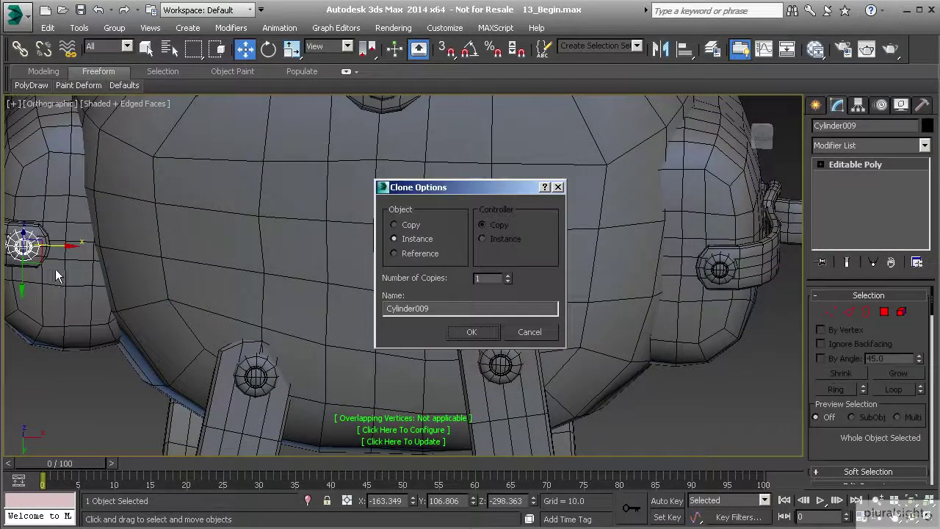
pyautogui.click(471, 333)
# Rotate the cloned button slightly to suit its strap end and settle it at about X -162.4, Z -298.4
pyautogui.press('z')
pyautogui.moveTo(264, 299)
pyautogui.keyDown('alt'); pyautogui.mouseDown(button='middle')
pyautogui.moveTo(252, 323)
pyautogui.moveTo(342, 300)
pyautogui.moveTo(365, 263)
pyautogui.mouseUp(button='middle'); pyautogui.keyUp('alt')
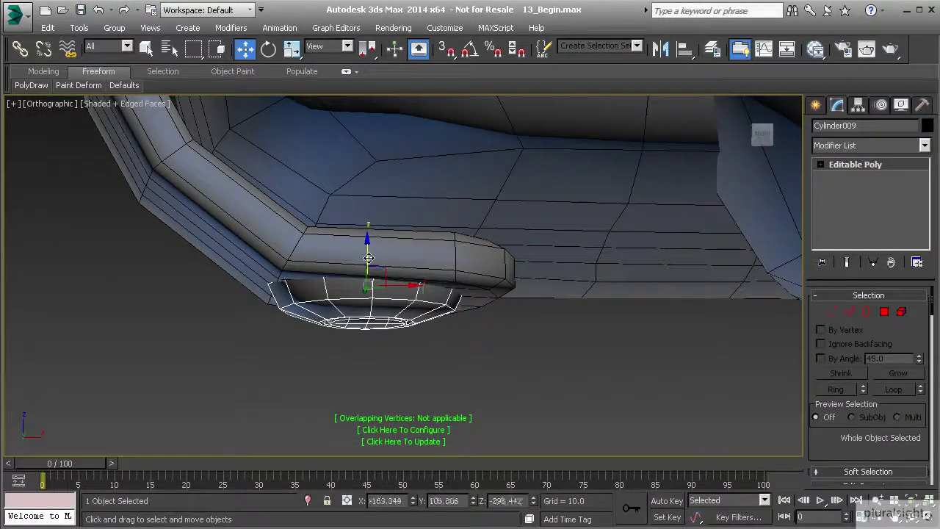
pyautogui.press('e')
pyautogui.moveTo(336, 316); pyautogui.dragTo(329, 301)
pyautogui.keyDown('alt'); pyautogui.moveTo(332, 309); pyautogui.dragTo(398, 273, button='middle'); pyautogui.keyUp('alt')
pyautogui.press('w')
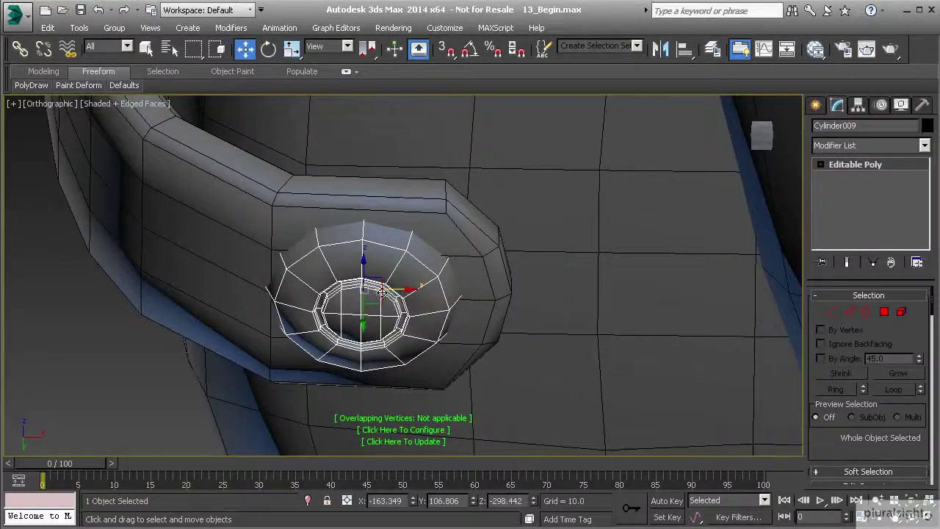
pyautogui.moveTo(382, 292); pyautogui.dragTo(389, 292)
# Deselect the cloned button and examine the whole backpack from several angles to check the button placement
pyautogui.keyDown('alt'); pyautogui.moveTo(389, 294); pyautogui.dragTo(463, 297, button='middle'); pyautogui.keyUp('alt')
pyautogui.scroll(-5, 451, 296)
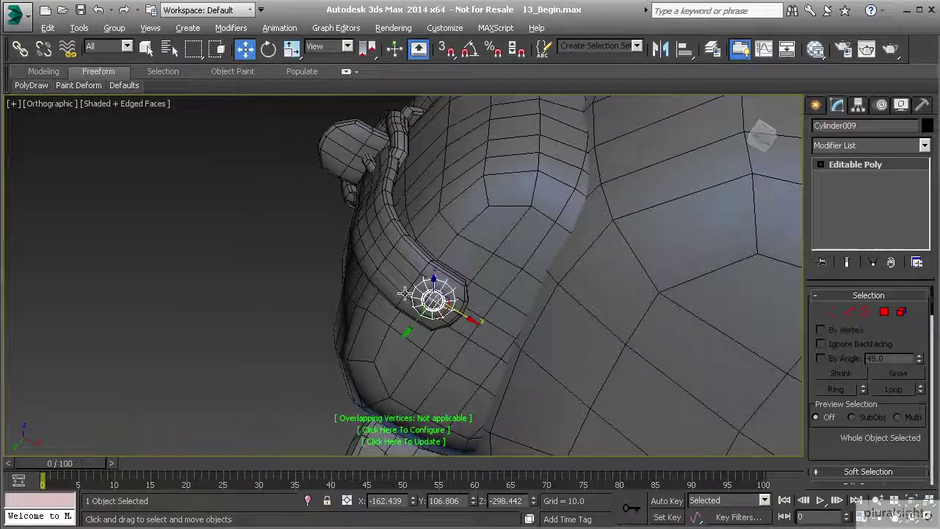
pyautogui.keyDown('alt'); pyautogui.moveTo(405, 293); pyautogui.dragTo(268, 340, button='middle'); pyautogui.keyUp('alt')
pyautogui.click(269, 339)
pyautogui.keyDown('alt'); pyautogui.moveTo(301, 289); pyautogui.dragTo(294, 287, button='middle'); pyautogui.keyUp('alt')
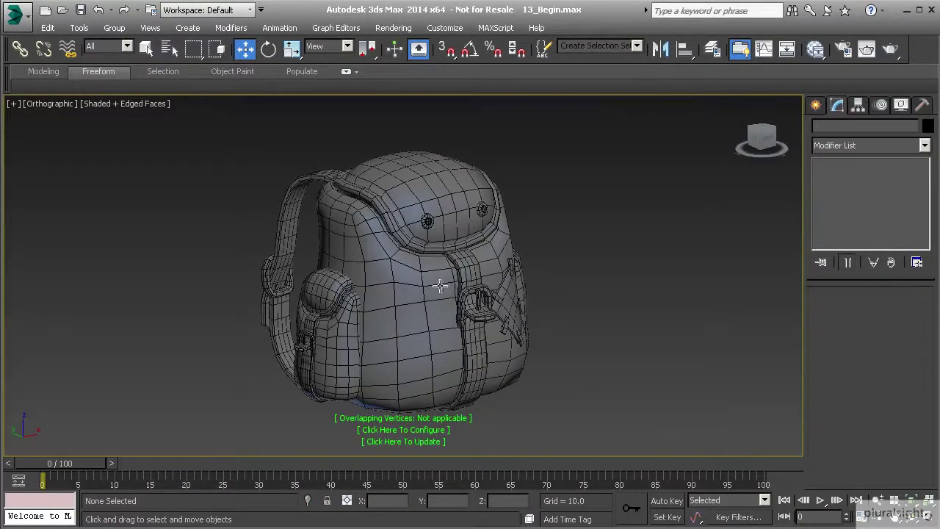
pyautogui.keyDown('alt'); pyautogui.moveTo(440, 286); pyautogui.dragTo(351, 261, button='middle'); pyautogui.keyUp('alt')
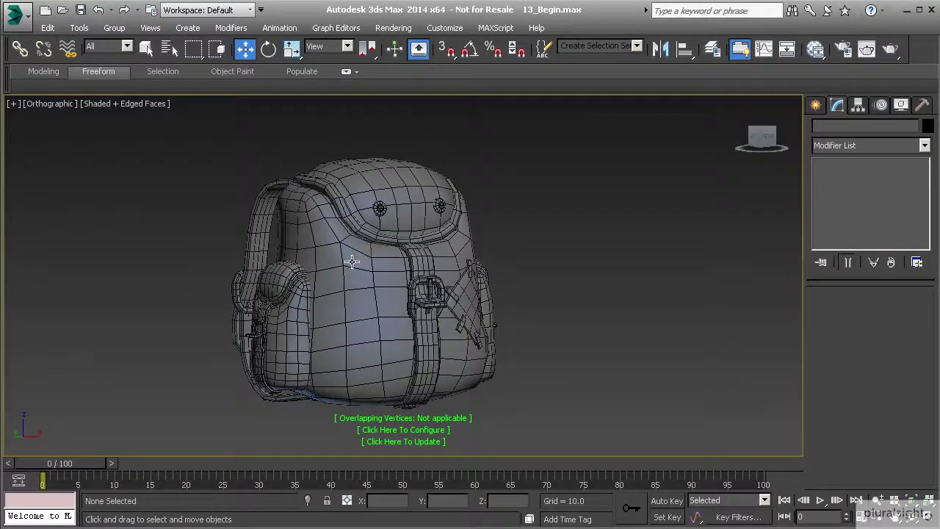